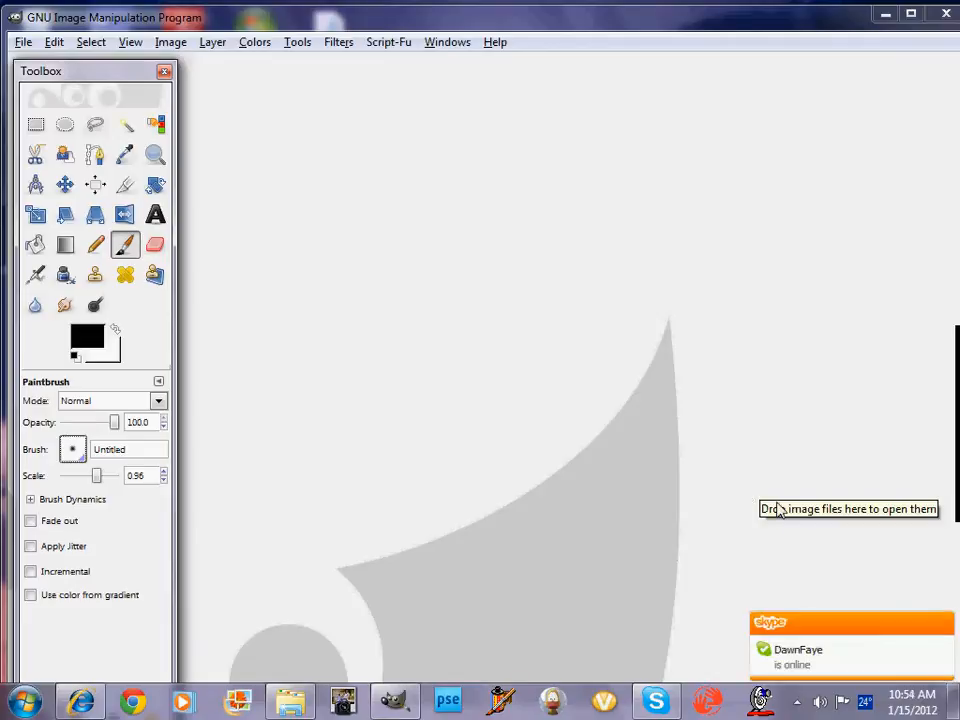
{"action": "left_click", "coordinate": [942, 625]}
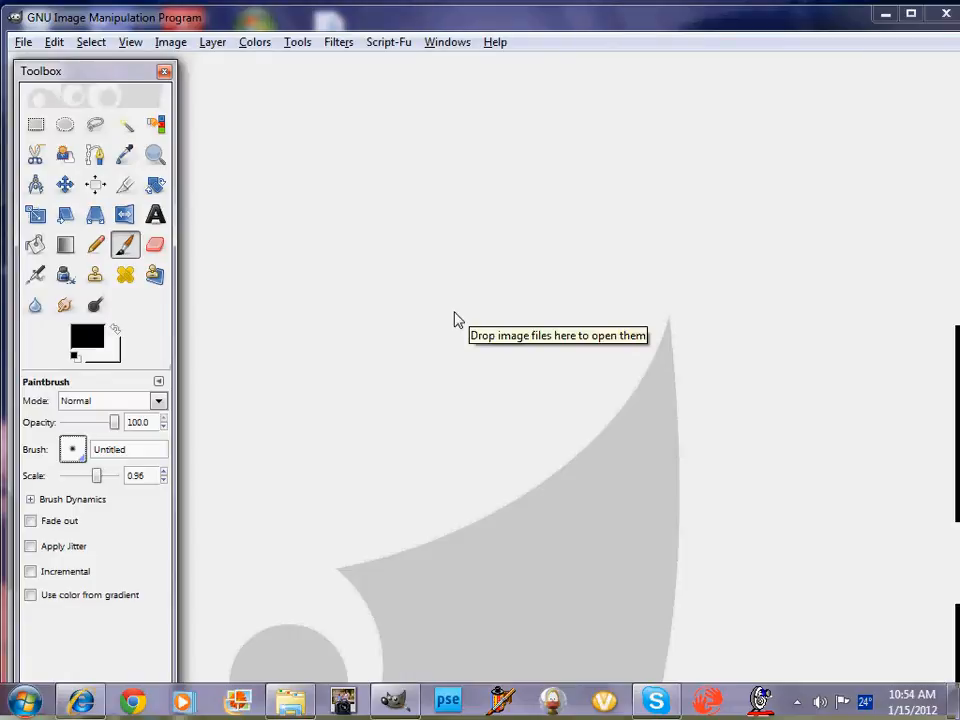
{"action": "left_click", "coordinate": [338, 42]}
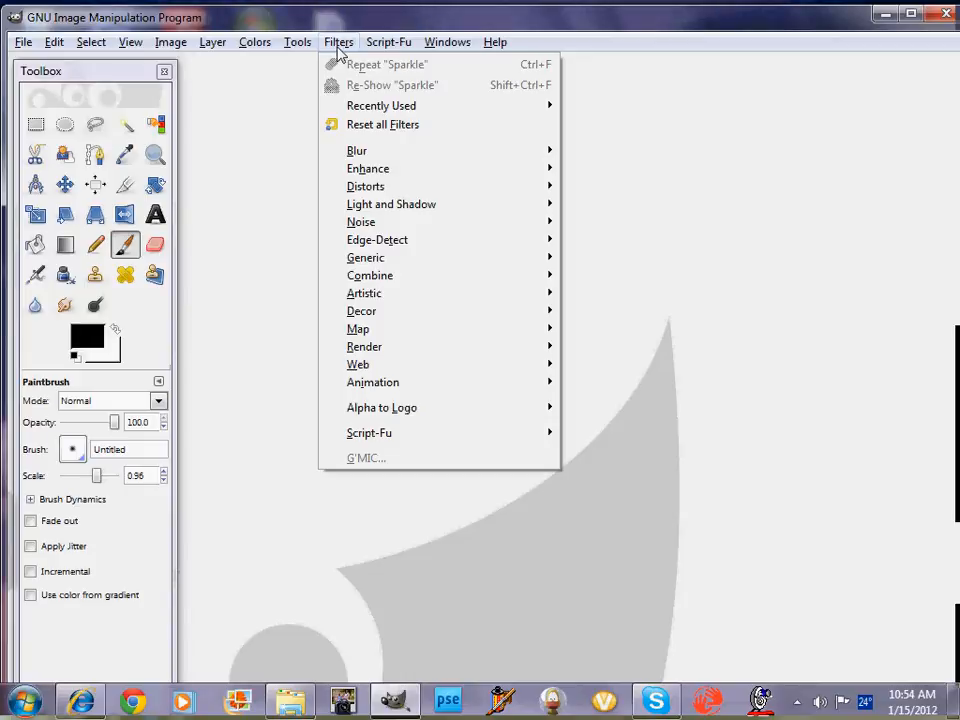
{"action": "mouse_move", "coordinate": [441, 214]}
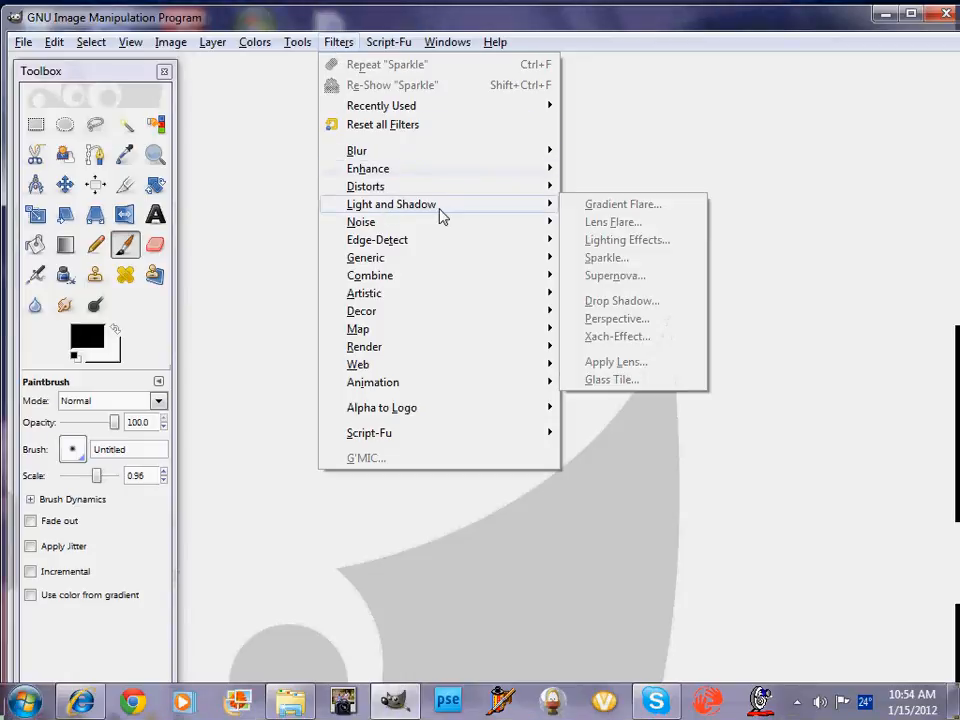
{"action": "left_click", "coordinate": [340, 46]}
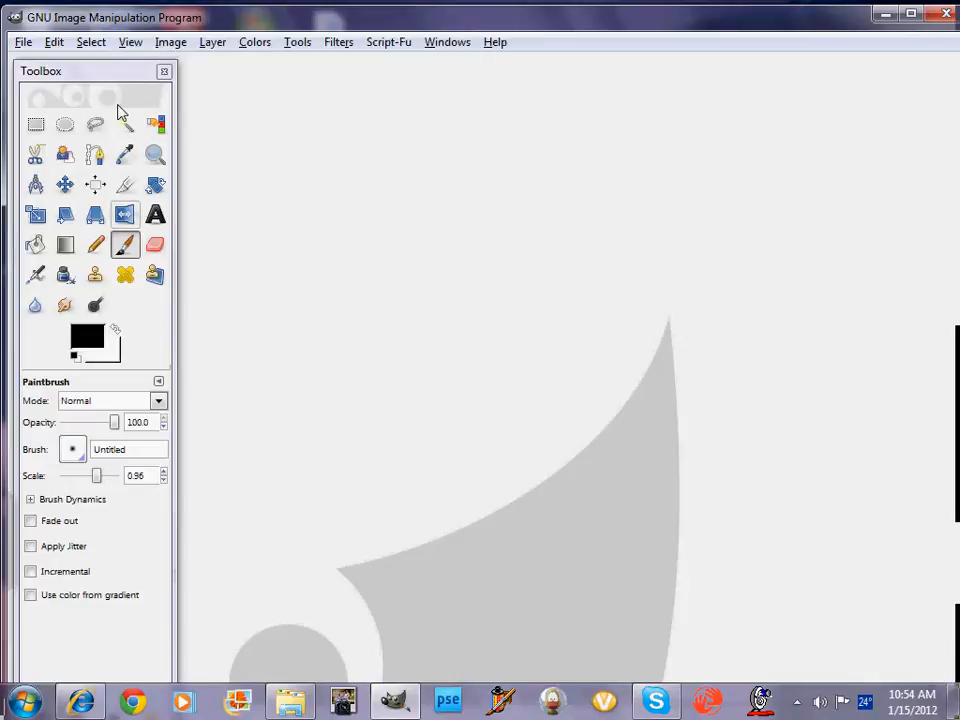
{"action": "mouse_move", "coordinate": [113, 76]}
{"action": "left_mouse_down"}
{"action": "mouse_move", "coordinate": [113, 63]}
{"action": "mouse_move", "coordinate": [109, 81]}
{"action": "left_mouse_up"}
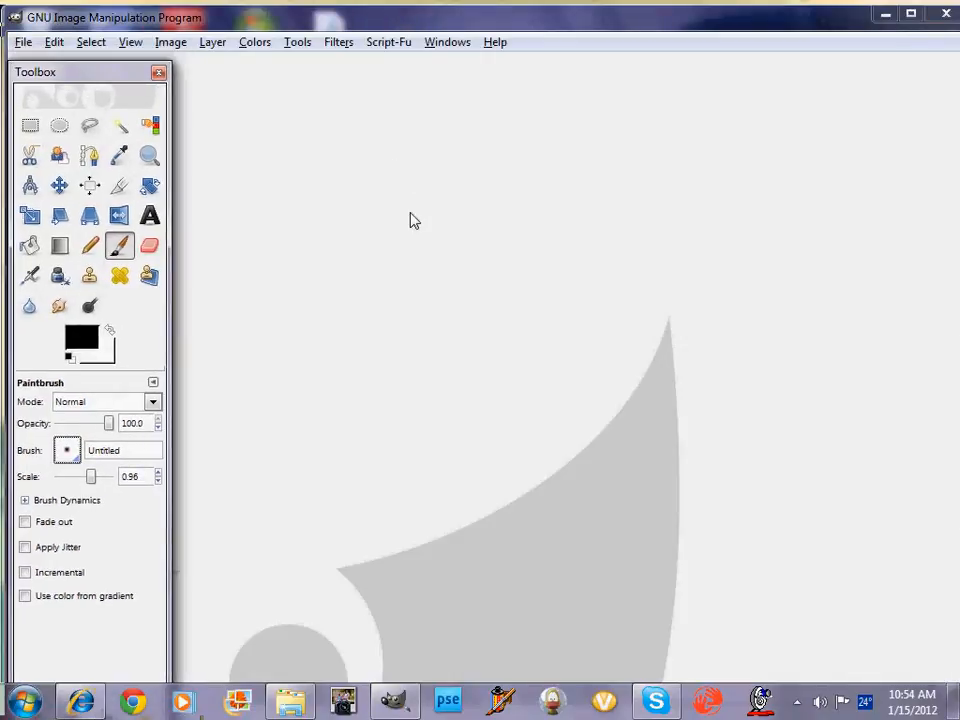
Create a new 640 × 400 pixel image and swap the colors so that white is the foreground color
{"action": "right_click", "coordinate": [420, 262]}
{"action": "mouse_move", "coordinate": [454, 280]}
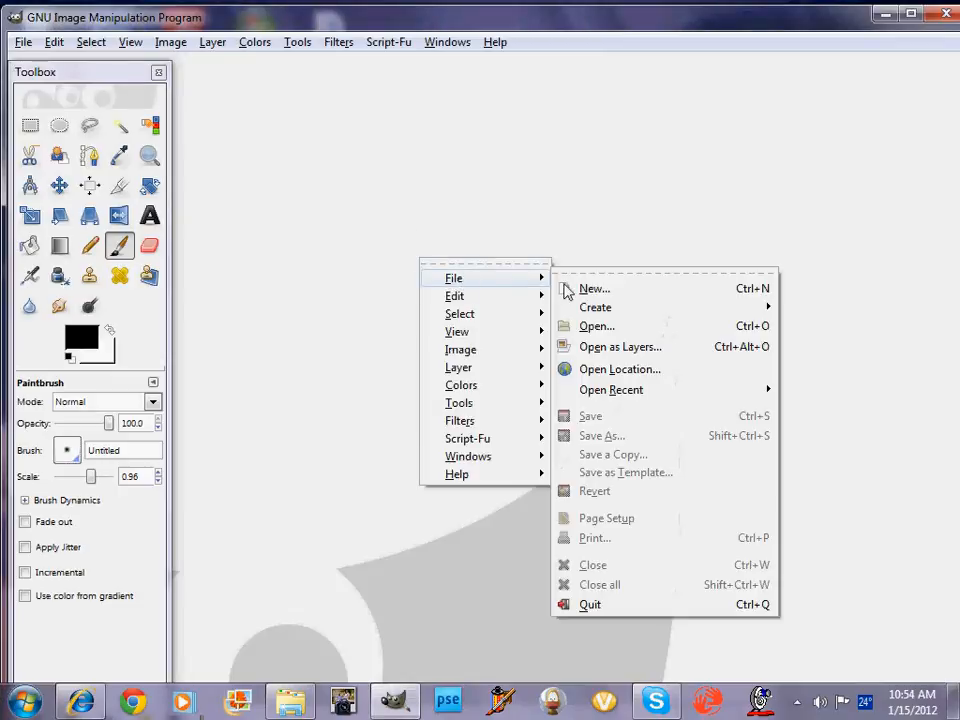
{"action": "left_click", "coordinate": [587, 291]}
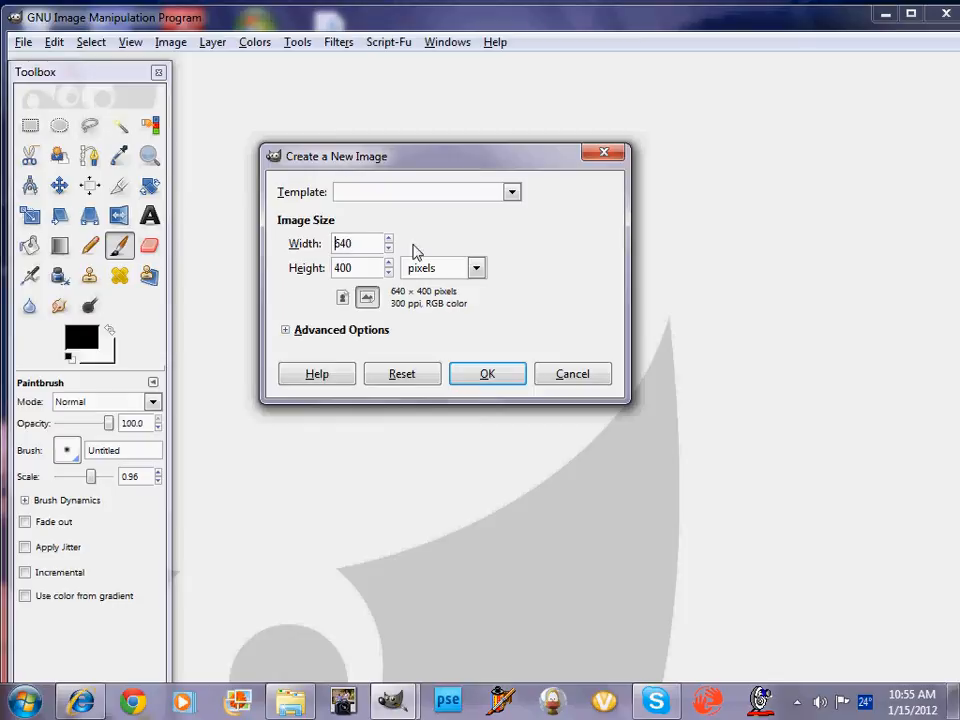
{"action": "left_click", "coordinate": [512, 384]}
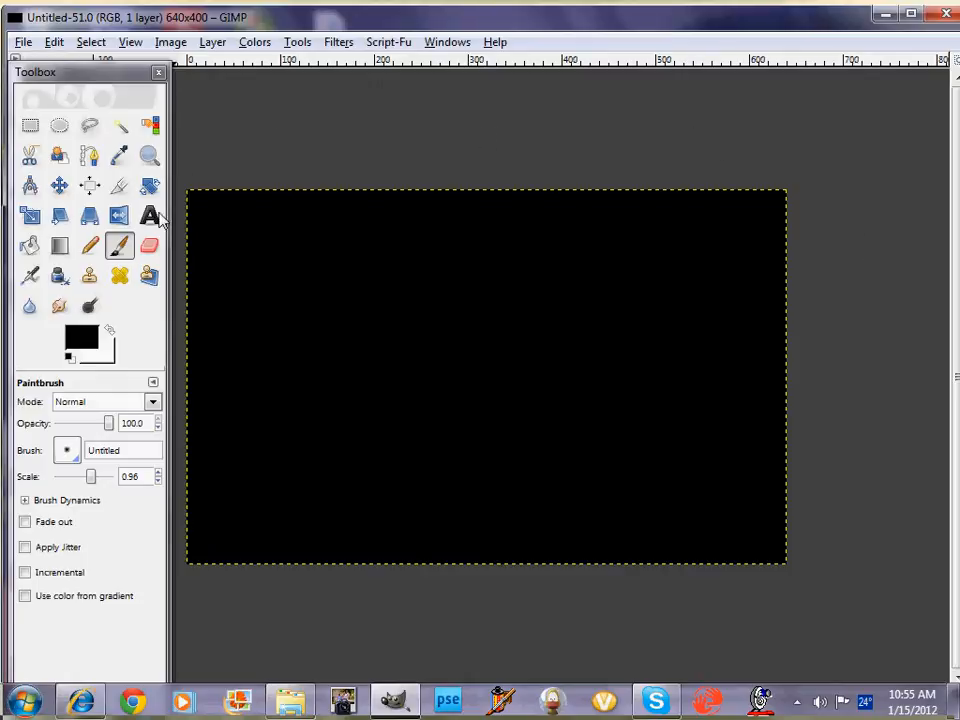
{"action": "left_click", "coordinate": [110, 333]}
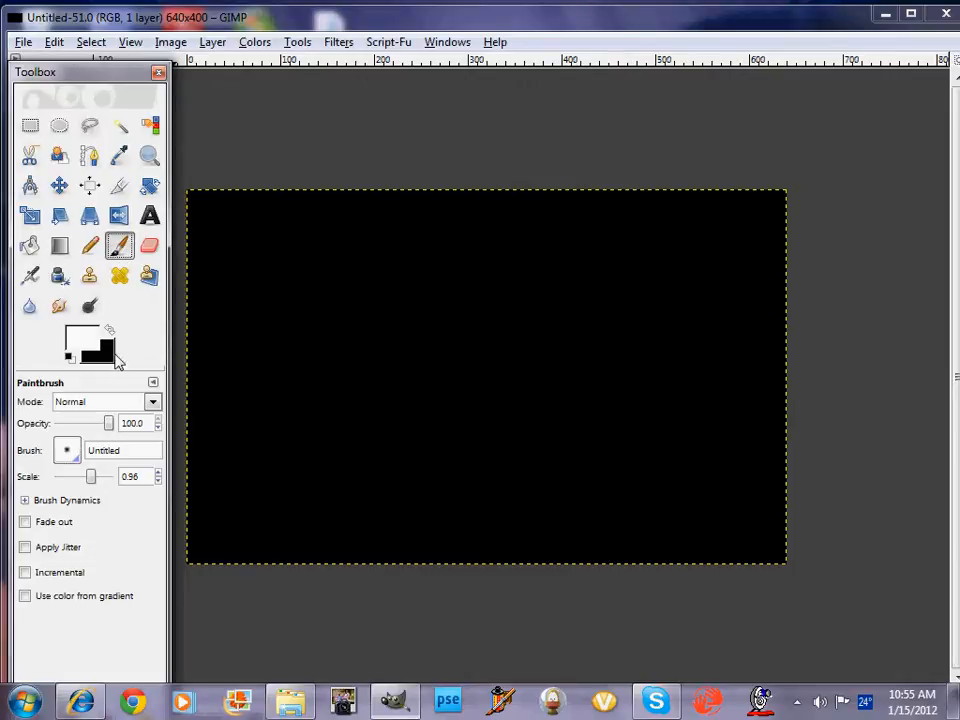
Create a new brush with a diamond shape and enlarge the brush editor for a bigger preview
{"action": "left_click", "coordinate": [67, 451]}
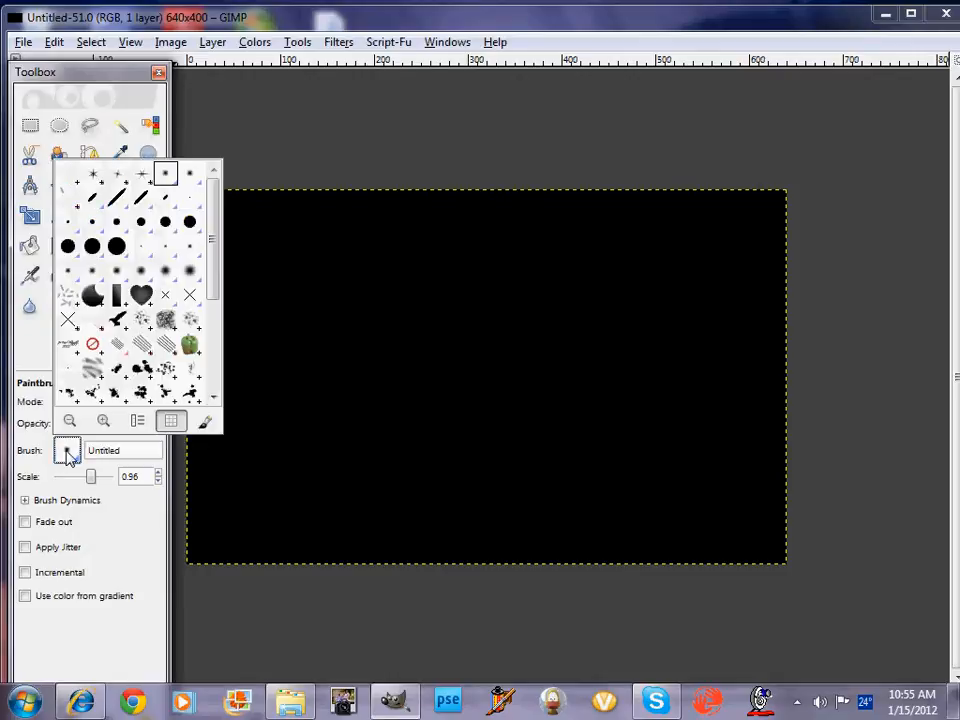
{"action": "left_click", "coordinate": [205, 424]}
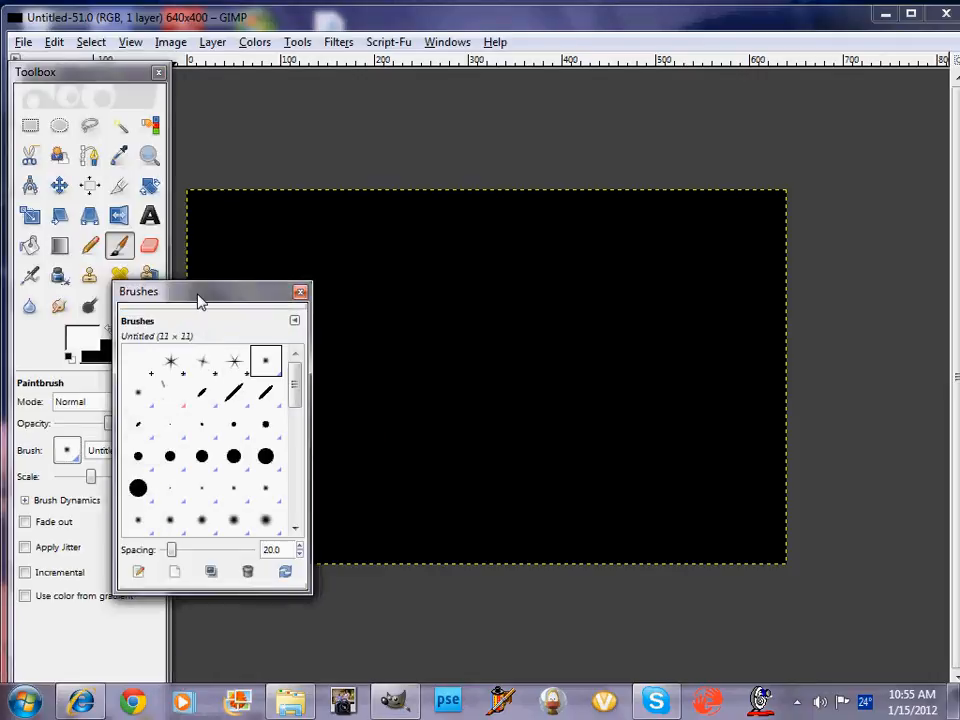
{"action": "mouse_move", "coordinate": [198, 300]}
{"action": "left_mouse_down"}
{"action": "mouse_move", "coordinate": [214, 289]}
{"action": "mouse_move", "coordinate": [257, 165]}
{"action": "mouse_move", "coordinate": [250, 71]}
{"action": "left_mouse_up"}
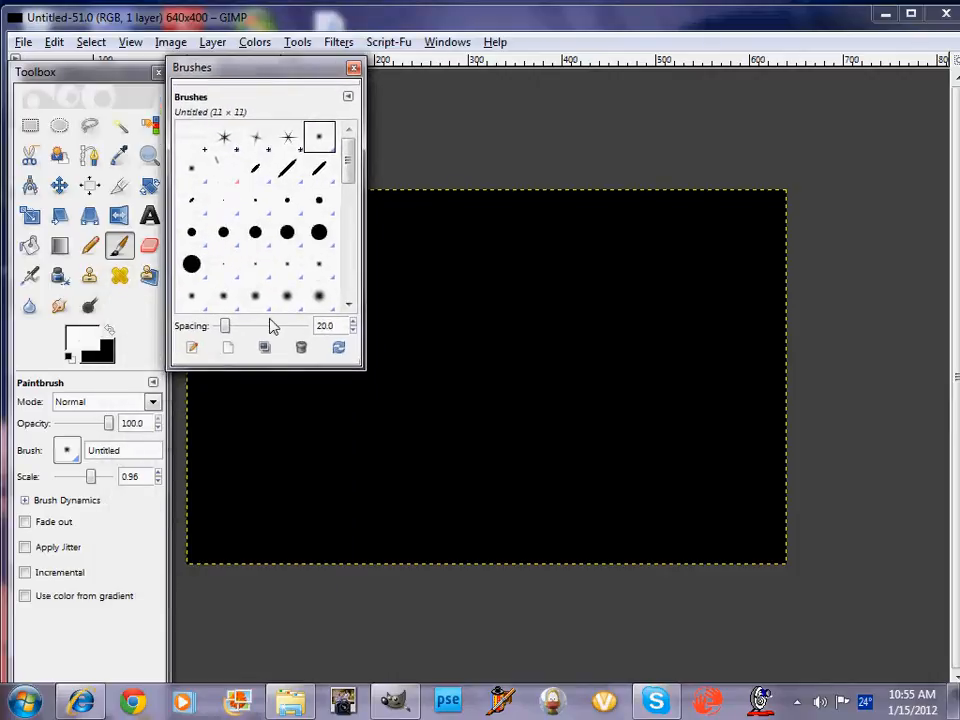
{"action": "left_click", "coordinate": [231, 352]}
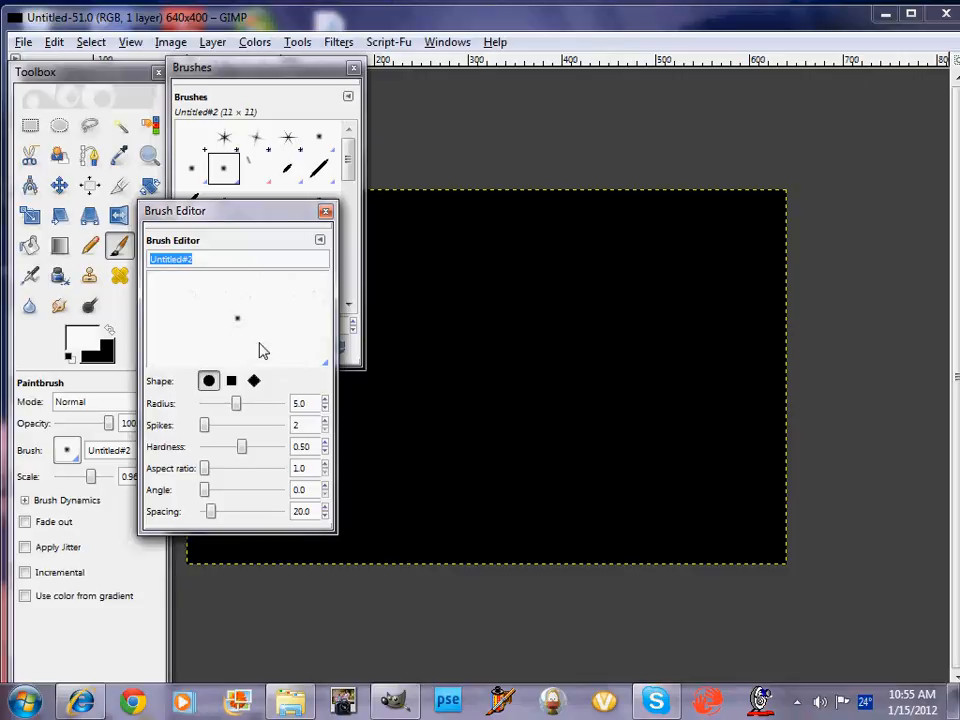
{"action": "left_click", "coordinate": [254, 383]}
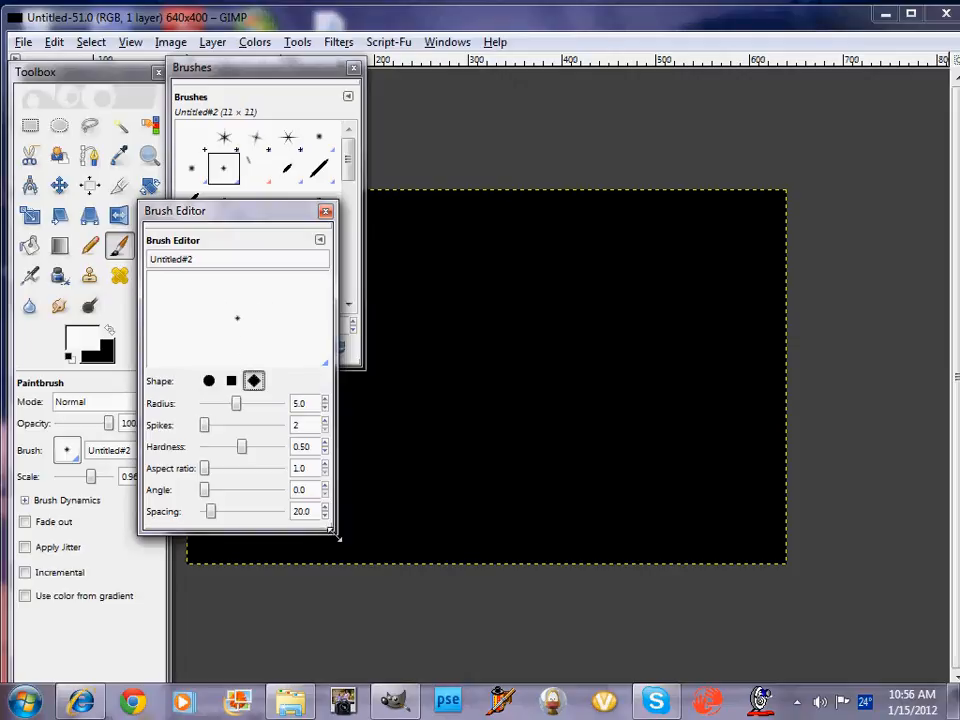
{"action": "mouse_move", "coordinate": [336, 537]}
{"action": "left_mouse_down"}
{"action": "mouse_move", "coordinate": [392, 589]}
{"action": "mouse_move", "coordinate": [403, 606]}
{"action": "mouse_move", "coordinate": [396, 622]}
{"action": "left_mouse_up"}
{"action": "mouse_move", "coordinate": [253, 214]}
{"action": "left_mouse_down"}
{"action": "mouse_move", "coordinate": [249, 162]}
{"action": "mouse_move", "coordinate": [186, 34]}
{"action": "left_mouse_up"}
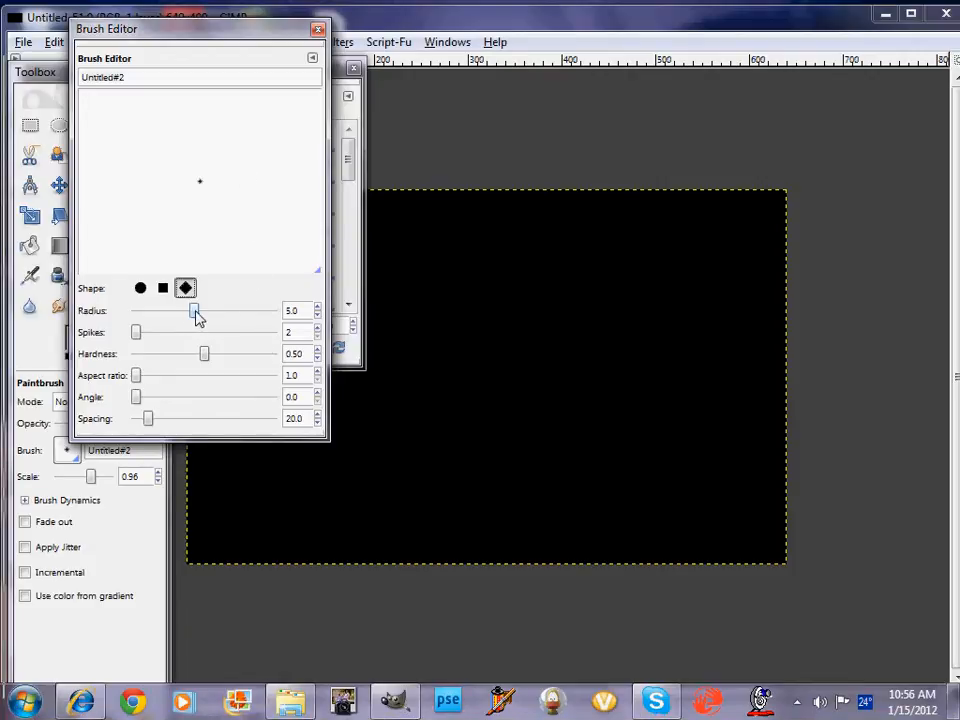
Set the diamond brush's radius to 25.8, test it with one dab on the canvas and undo the dab
{"action": "mouse_move", "coordinate": [196, 316]}
{"action": "left_mouse_down"}
{"action": "mouse_move", "coordinate": [231, 313]}
{"action": "mouse_move", "coordinate": [220, 314]}
{"action": "left_mouse_up"}
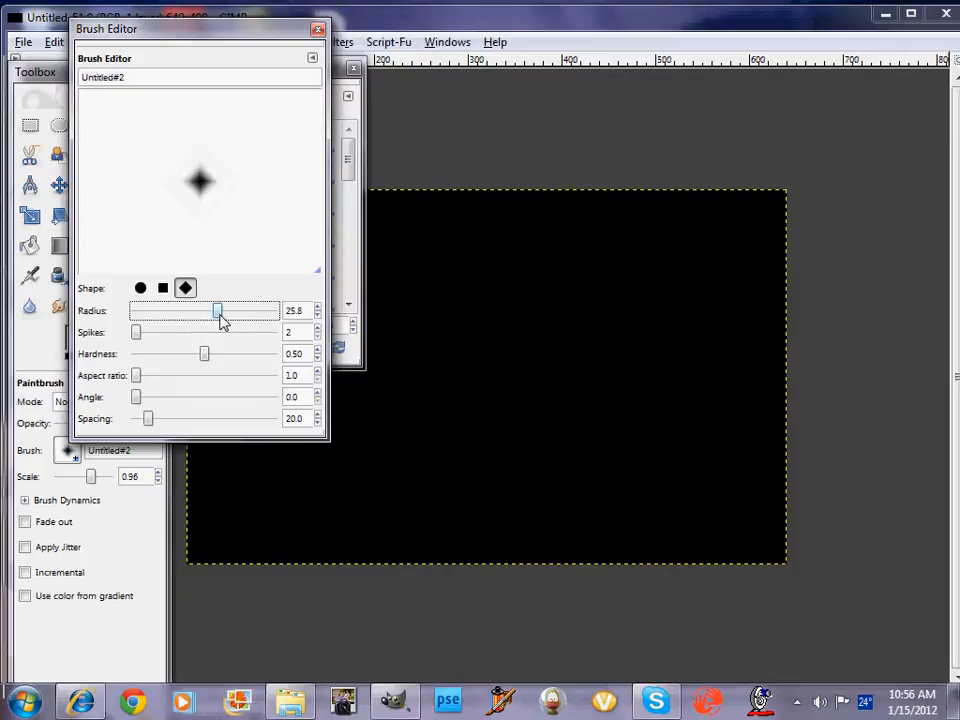
{"action": "left_click_drag", "start_coordinate": [246, 36], "coordinate": [251, 182]}
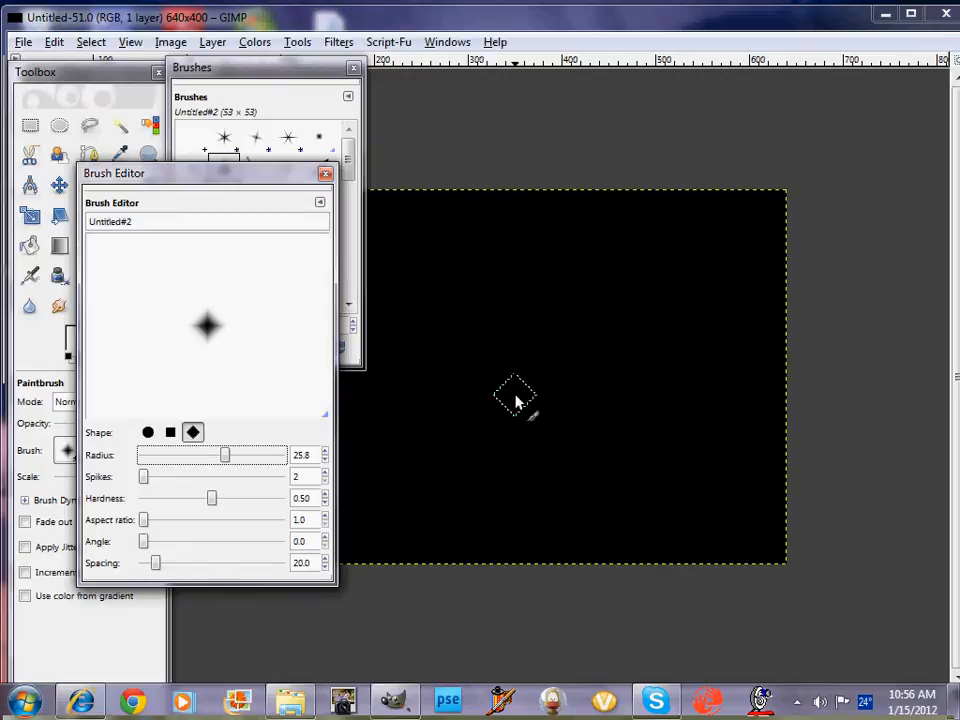
{"action": "left_click", "coordinate": [595, 344]}
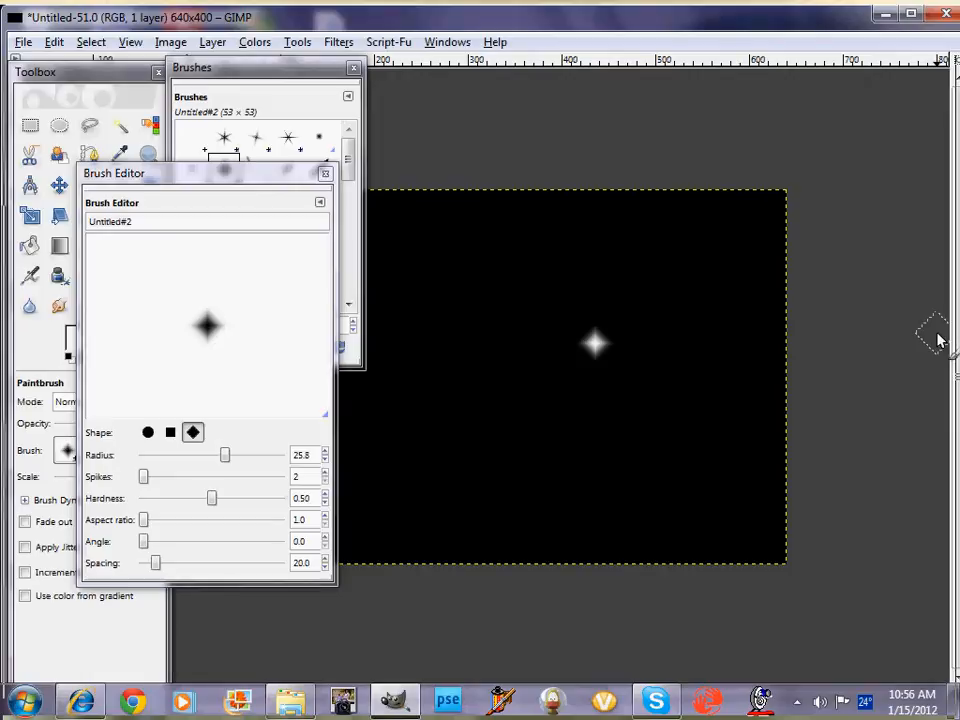
{"action": "key", "text": "ctrl+z"}
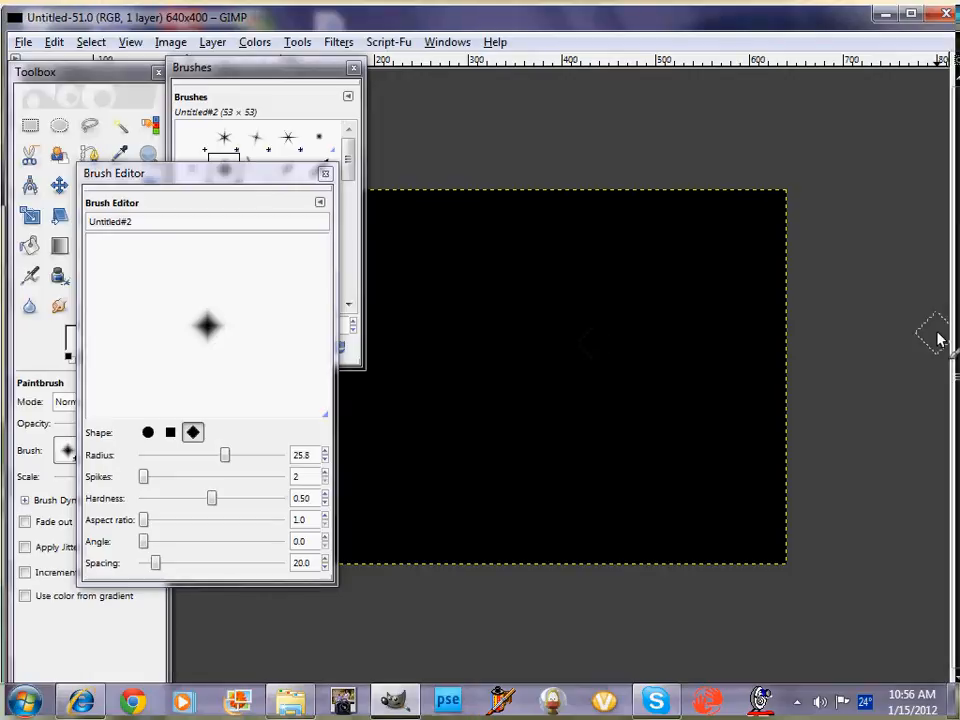
Try several larger and smaller radii for the diamond brush, settling on a radius of 182.1
{"action": "left_click", "coordinate": [227, 458]}
{"action": "mouse_move", "coordinate": [227, 458]}
{"action": "left_mouse_down"}
{"action": "mouse_move", "coordinate": [279, 457]}
{"action": "mouse_move", "coordinate": [252, 456]}
{"action": "left_mouse_up"}
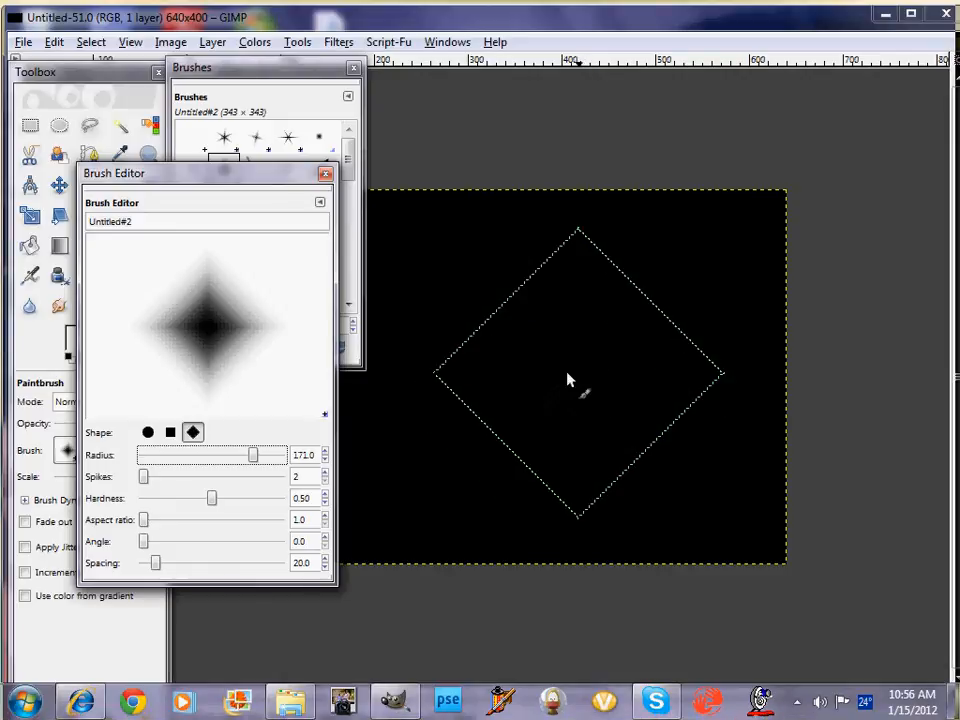
{"action": "left_click_drag", "start_coordinate": [253, 456], "coordinate": [206, 456]}
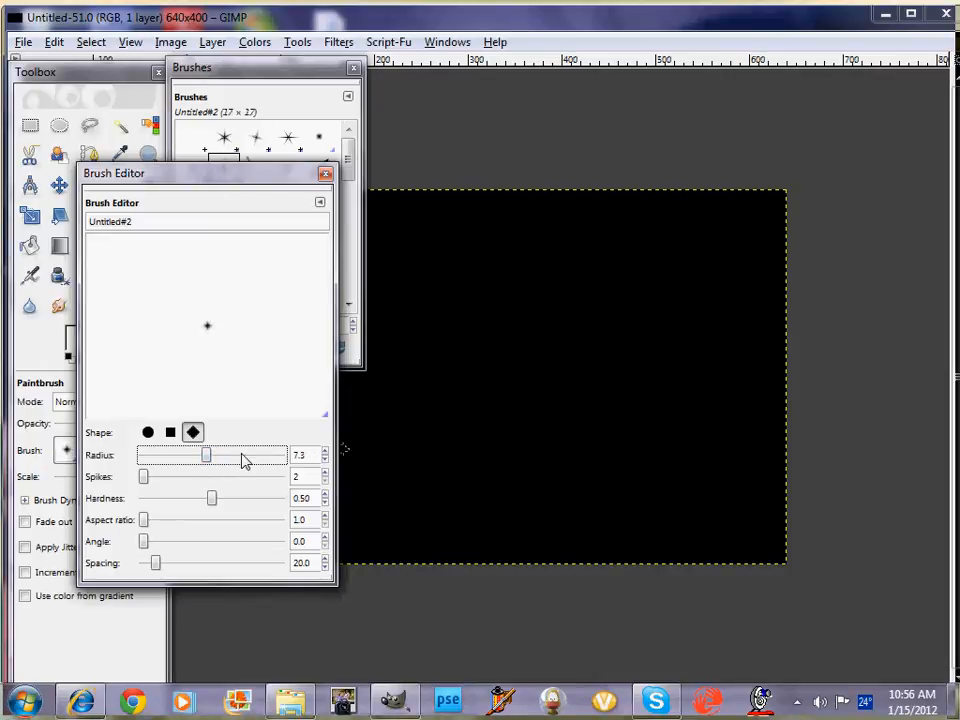
{"action": "left_click_drag", "start_coordinate": [206, 458], "coordinate": [251, 456]}
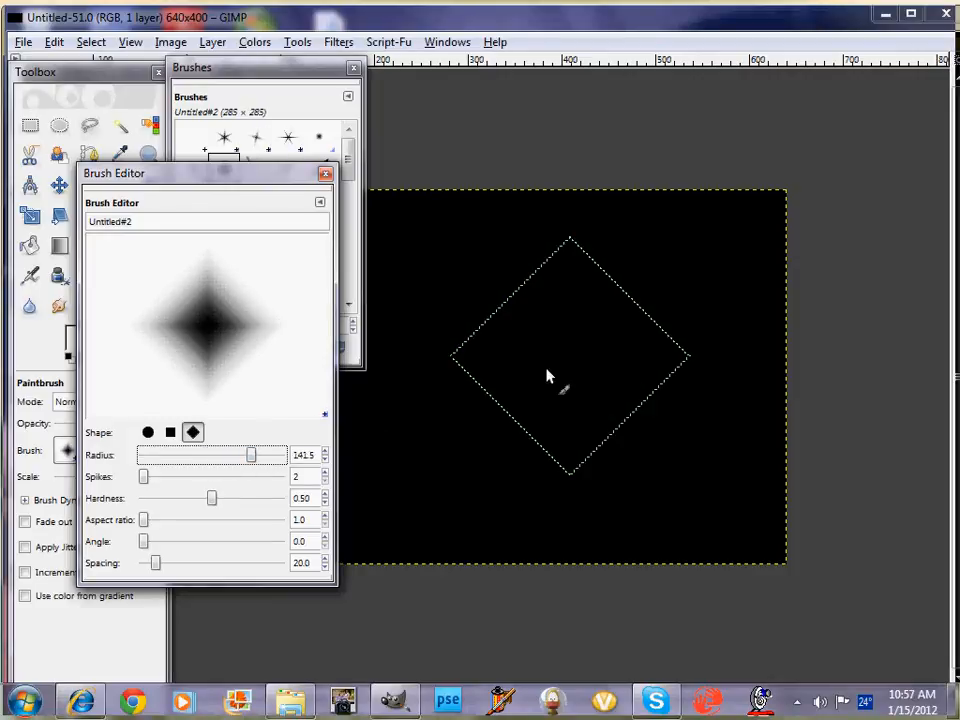
{"action": "left_click_drag", "start_coordinate": [255, 458], "coordinate": [261, 458]}
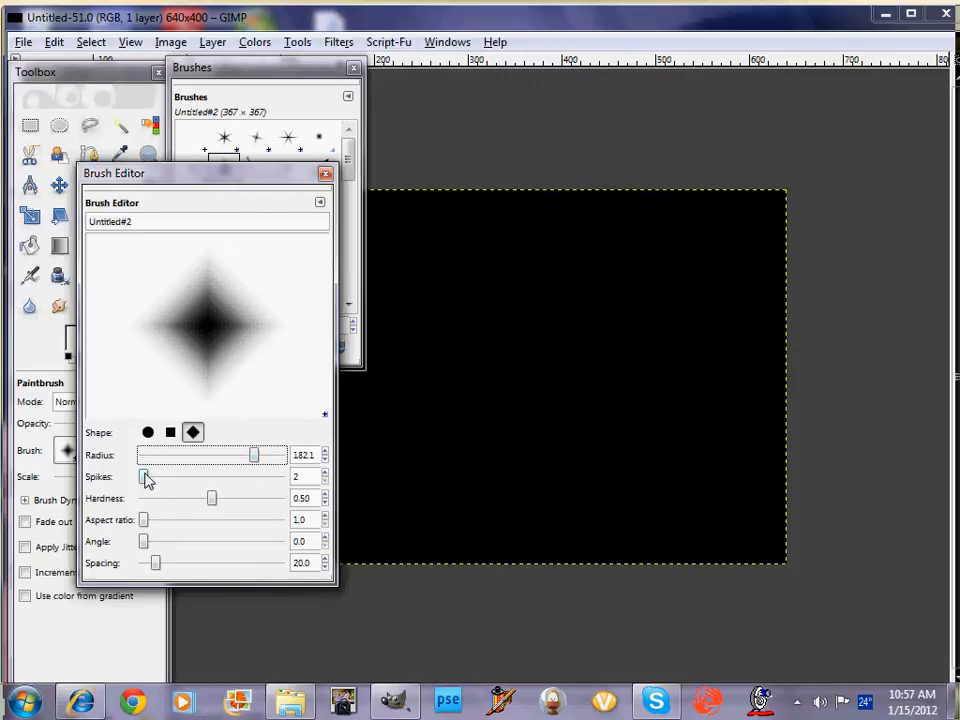
Set the brush's spikes to 6, test it with one dab on the black canvas and undo the dab
{"action": "mouse_move", "coordinate": [146, 479]}
{"action": "left_mouse_down"}
{"action": "mouse_move", "coordinate": [185, 480]}
{"action": "mouse_move", "coordinate": [175, 480]}
{"action": "left_mouse_up"}
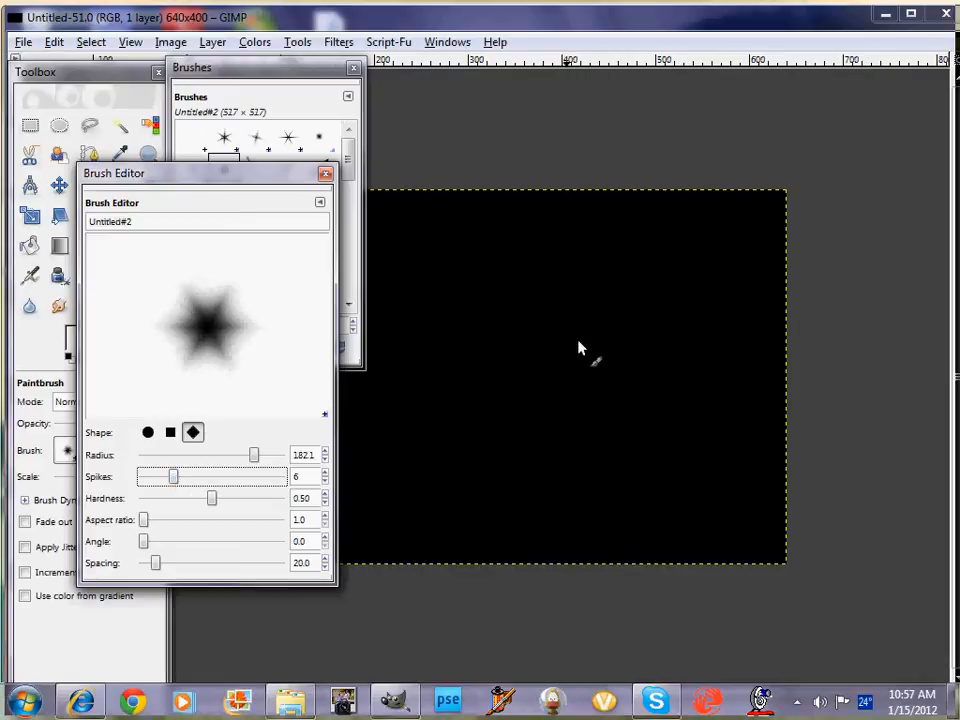
{"action": "left_click", "coordinate": [580, 360]}
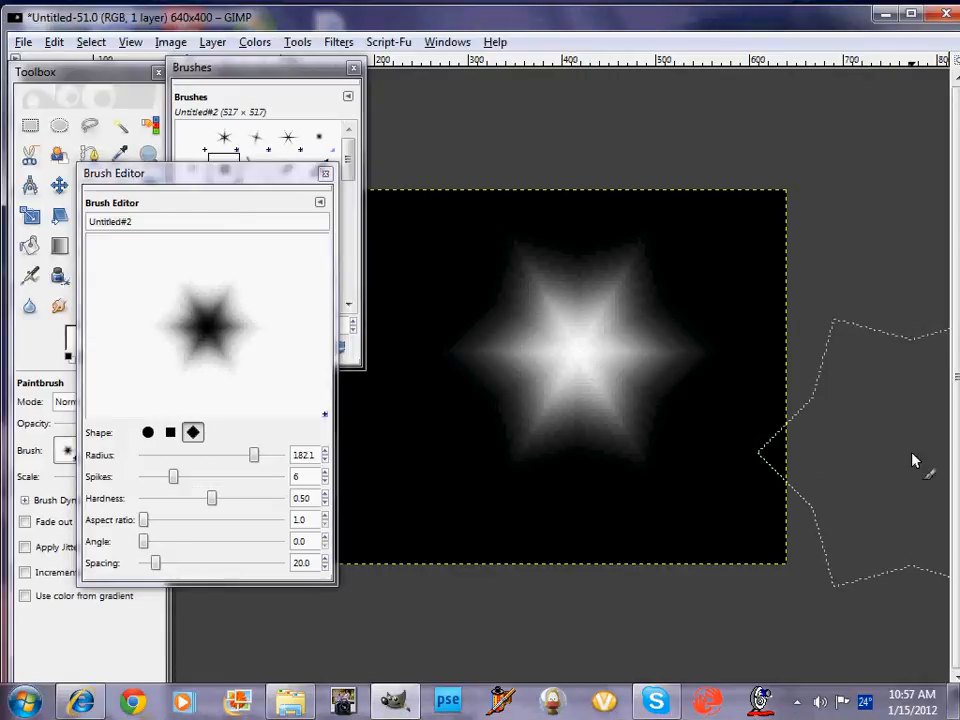
{"action": "key", "text": "ctrl+z"}
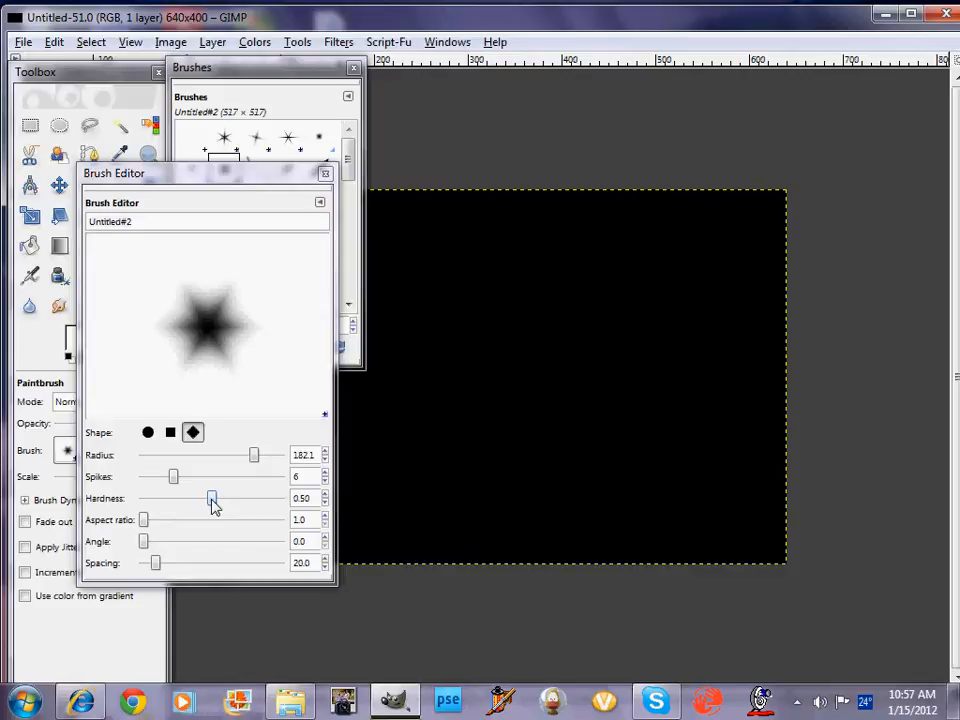
Set the brush hardness to 1.00, stamp the solid six-pointed star on the canvas and undo it
{"action": "left_click", "coordinate": [212, 499]}
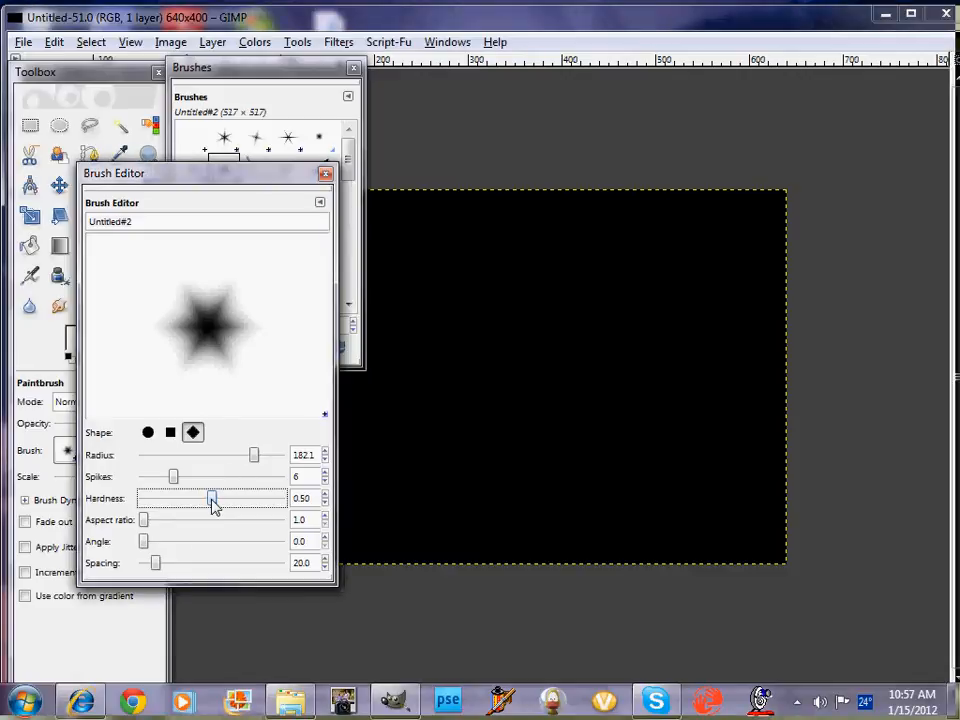
{"action": "left_click_drag", "start_coordinate": [212, 499], "coordinate": [300, 500]}
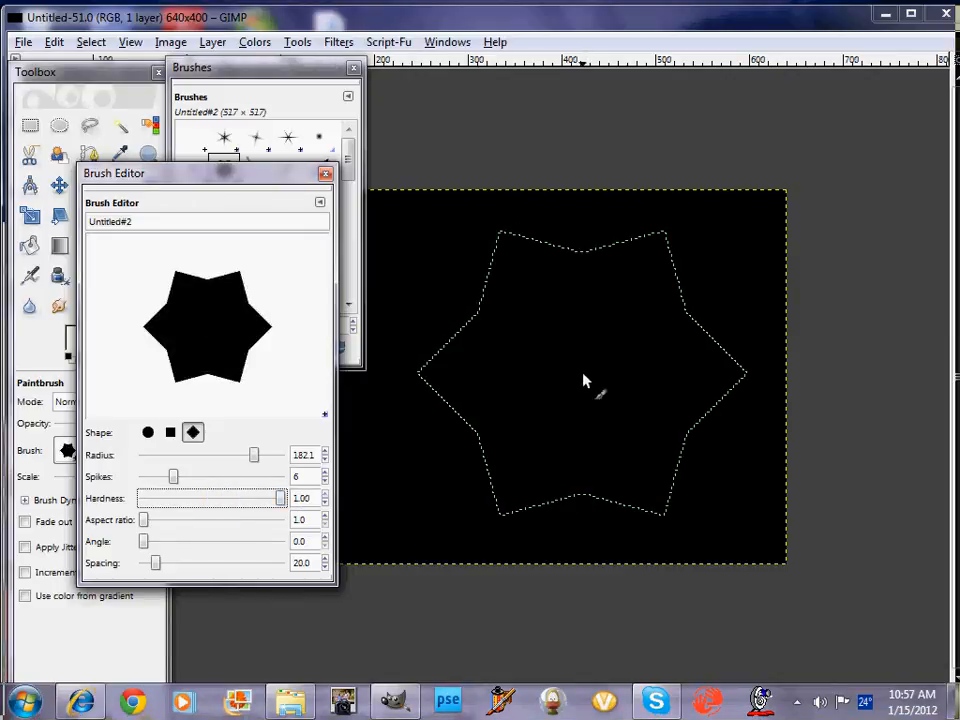
{"action": "left_click", "coordinate": [585, 381]}
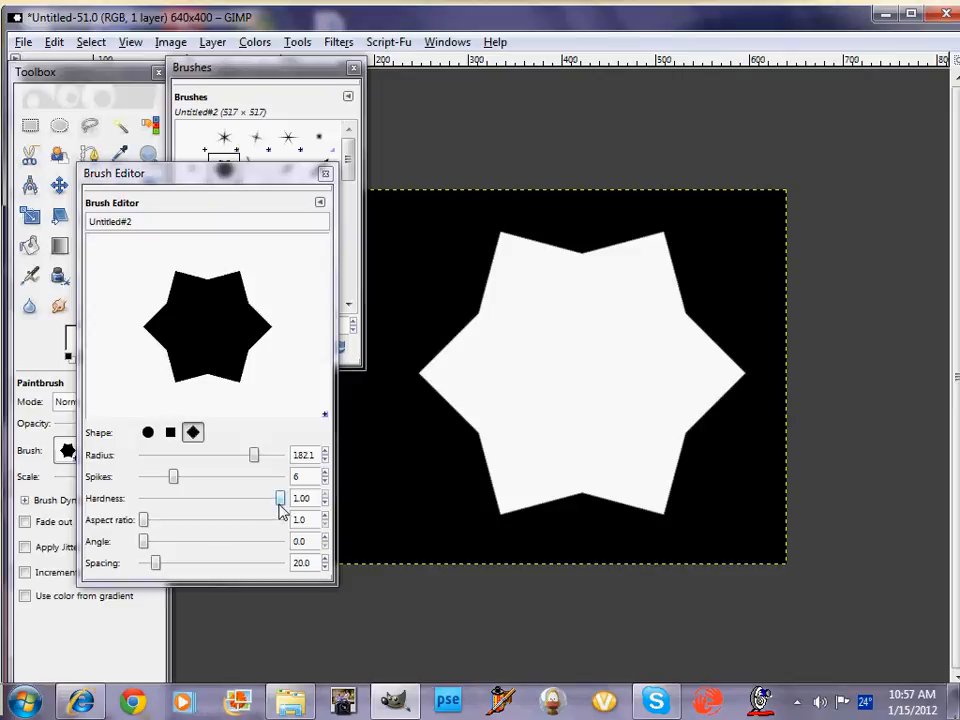
{"action": "key", "text": "ctrl+z"}
Try brush hardness values of 0.03 and 0.00 with test dabs on the canvas and undo the dabs
{"action": "left_click_drag", "start_coordinate": [279, 503], "coordinate": [152, 512]}
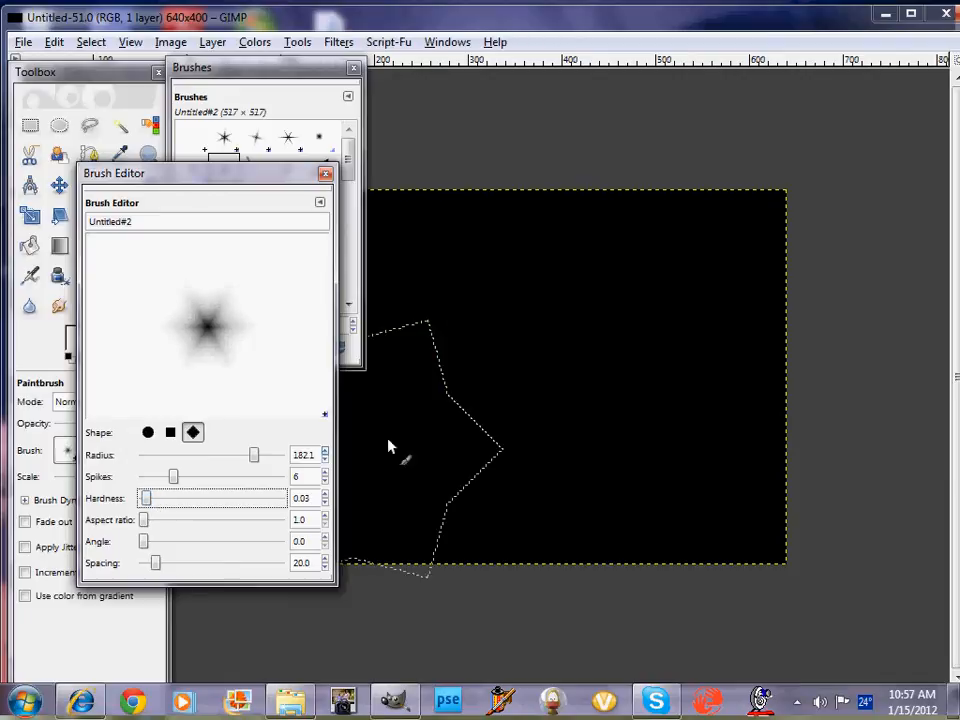
{"action": "left_click", "coordinate": [541, 383]}
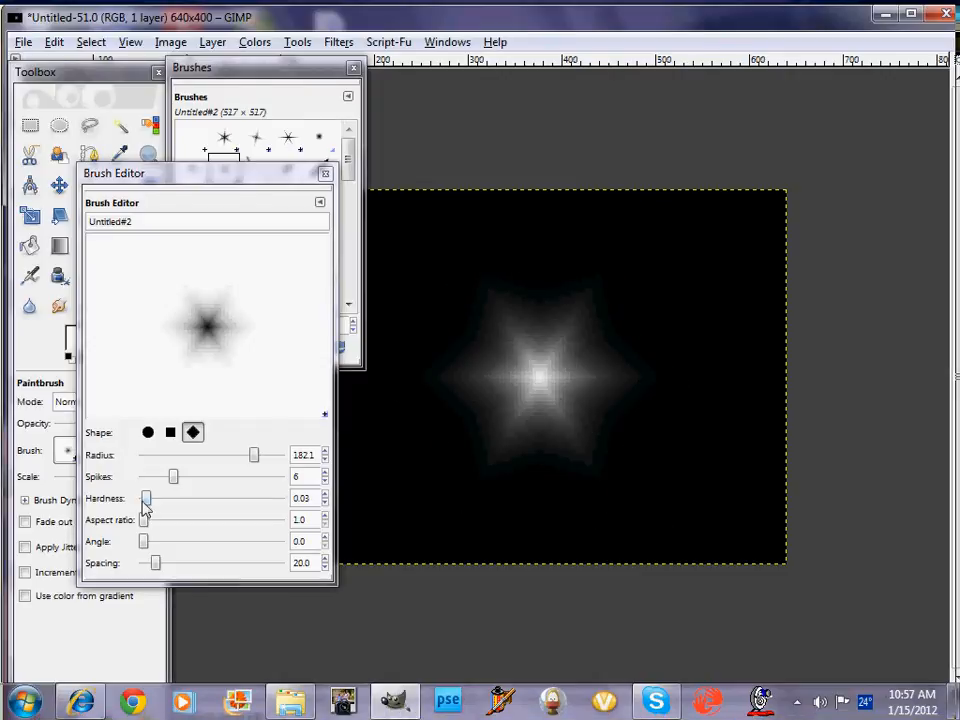
{"action": "left_click_drag", "start_coordinate": [147, 506], "coordinate": [141, 499]}
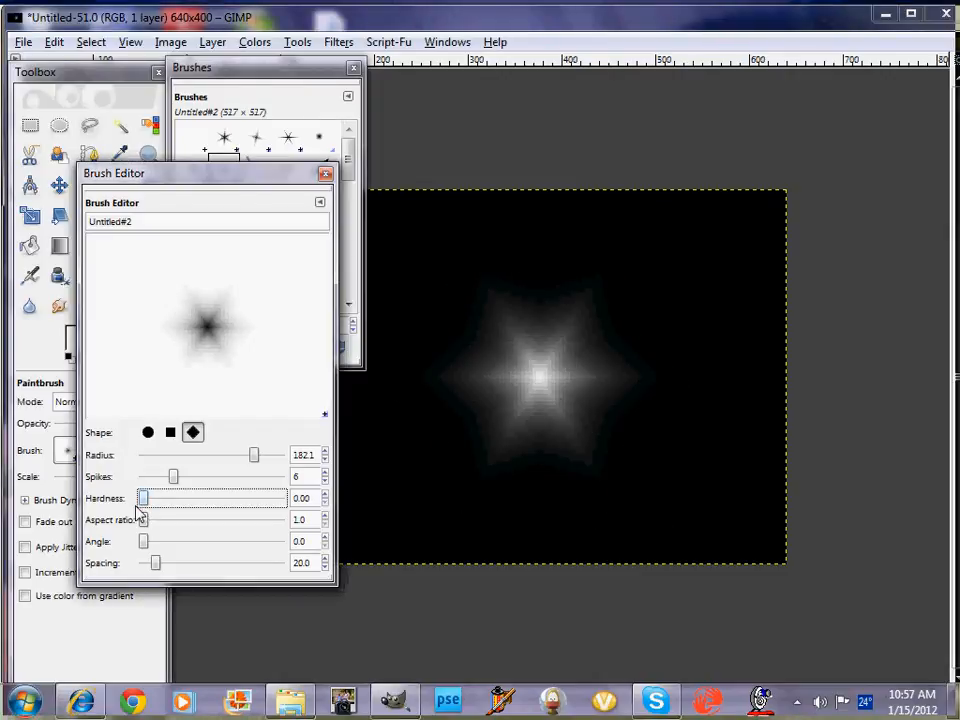
{"action": "left_click", "coordinate": [706, 306]}
{"action": "key", "text": "ctrl+z"}
{"action": "key", "text": "ctrl+z"}
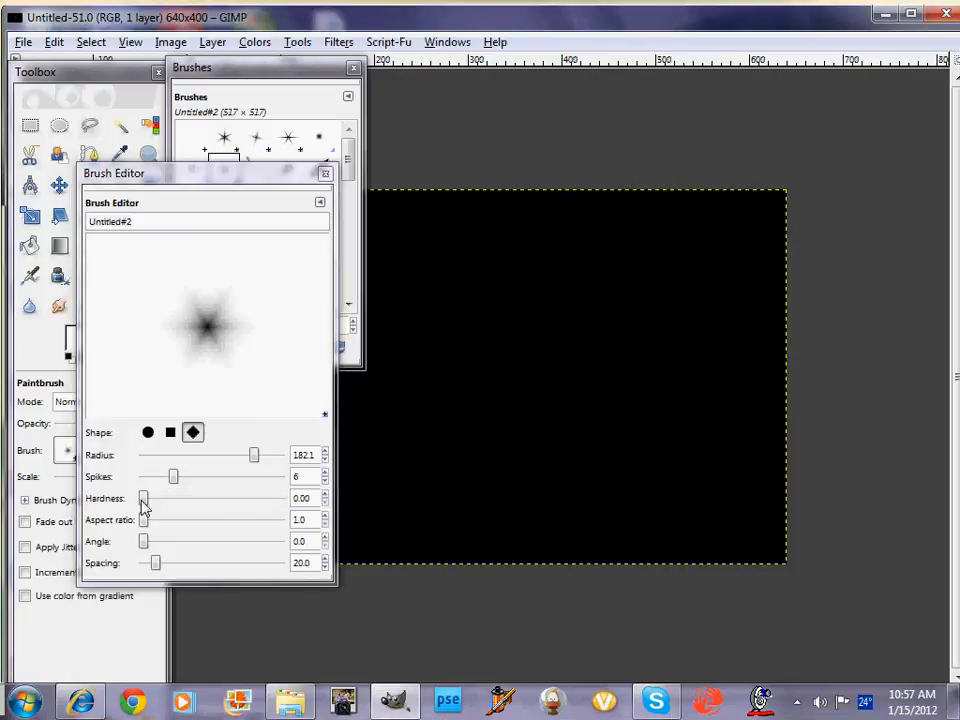
Set the brush hardness to 0.25 and the aspect ratio to 11.0, and stamp one white star on the canvas
{"action": "mouse_move", "coordinate": [144, 499]}
{"action": "left_mouse_down"}
{"action": "mouse_move", "coordinate": [180, 507]}
{"action": "mouse_move", "coordinate": [152, 524]}
{"action": "mouse_move", "coordinate": [221, 529]}
{"action": "mouse_move", "coordinate": [152, 528]}
{"action": "mouse_move", "coordinate": [274, 521]}
{"action": "mouse_move", "coordinate": [196, 526]}
{"action": "mouse_move", "coordinate": [219, 530]}
{"action": "left_mouse_up"}
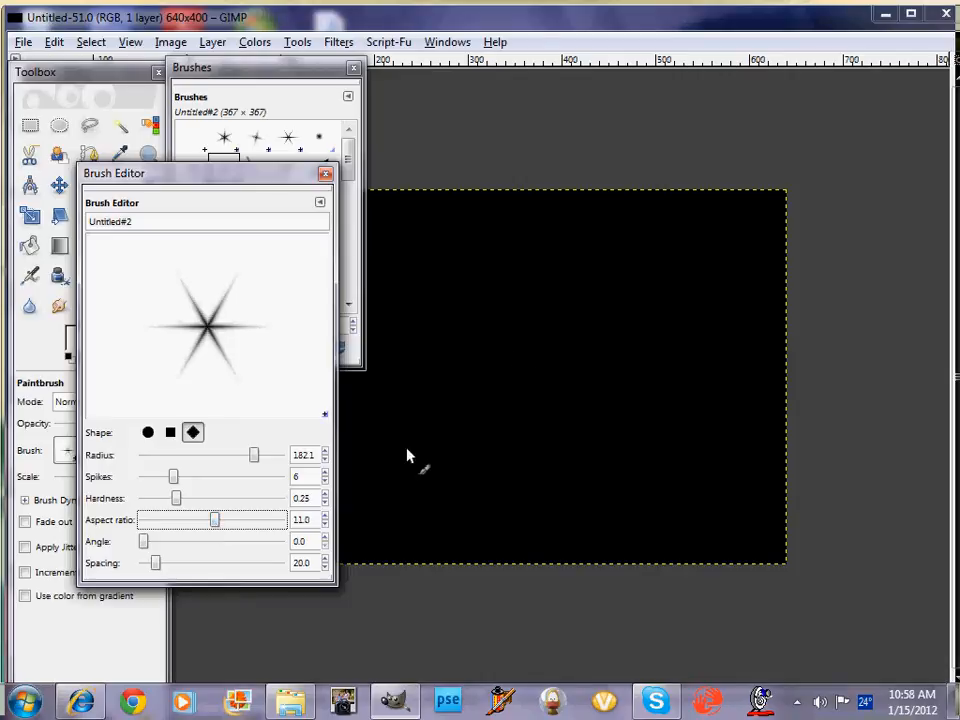
{"action": "left_click", "coordinate": [548, 355]}
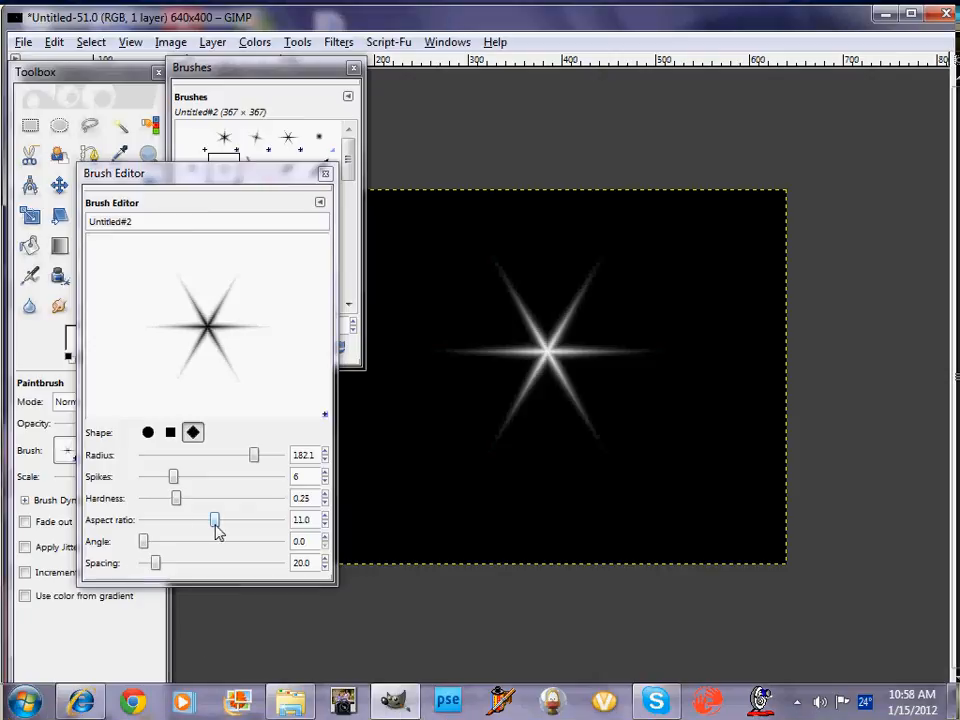
Try brush aspect ratios of 20.0 and 1.0 with one test dab each, and undo all star dabs on the canvas
{"action": "left_click_drag", "start_coordinate": [215, 521], "coordinate": [300, 531]}
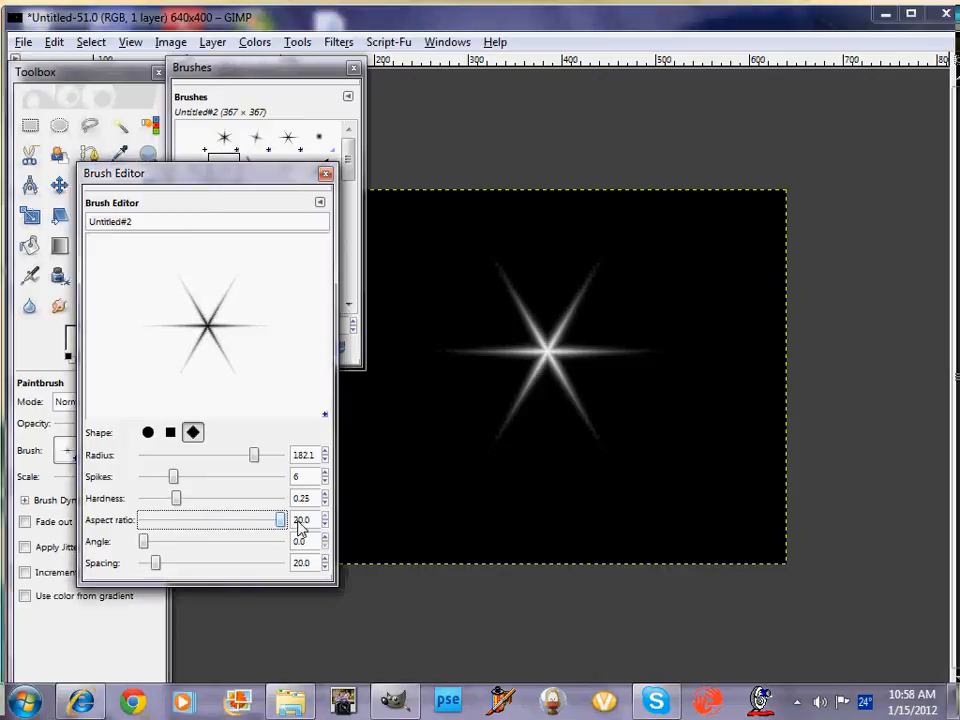
{"action": "left_click", "coordinate": [705, 477]}
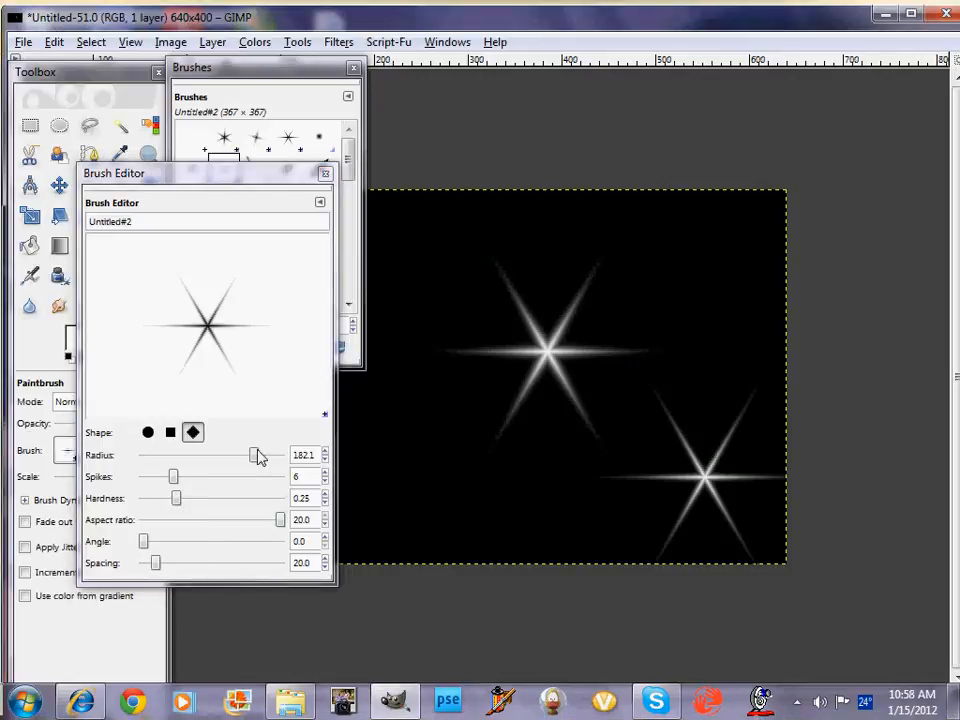
{"action": "left_click_drag", "start_coordinate": [285, 527], "coordinate": [141, 524]}
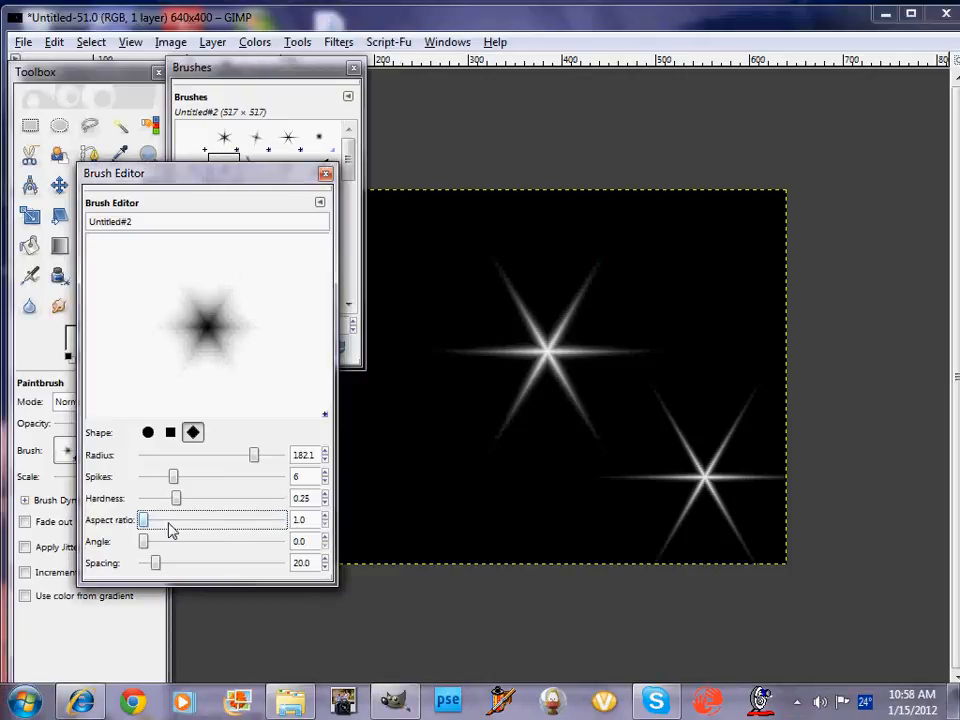
{"action": "left_click", "coordinate": [445, 476]}
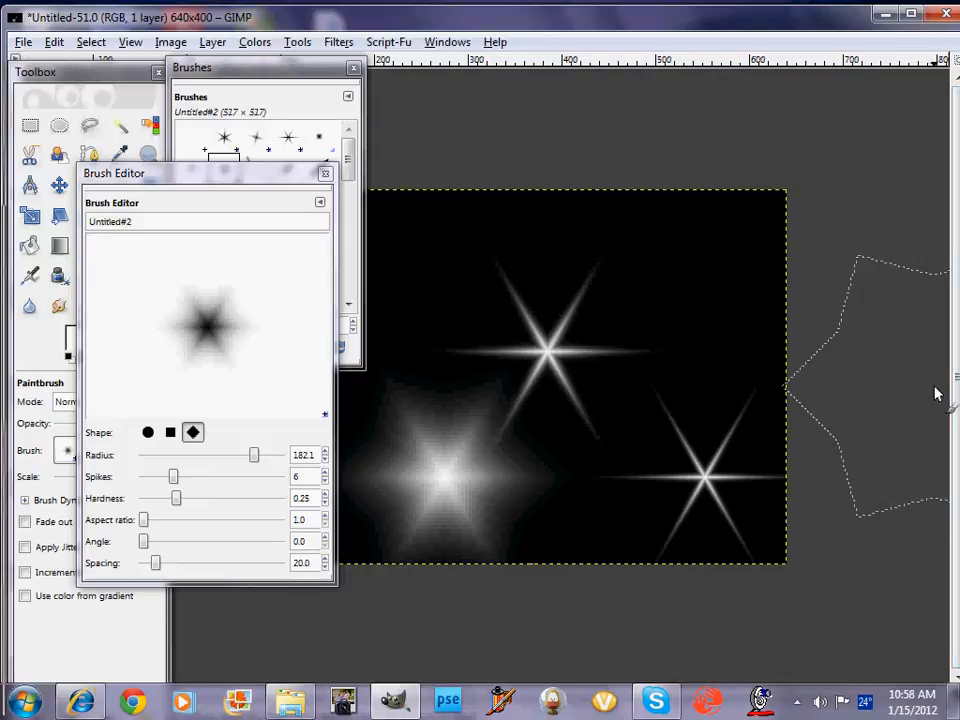
{"action": "key", "text": "ctrl+z"}
{"action": "key", "text": "ctrl+z"}
{"action": "key", "text": "ctrl+z"}
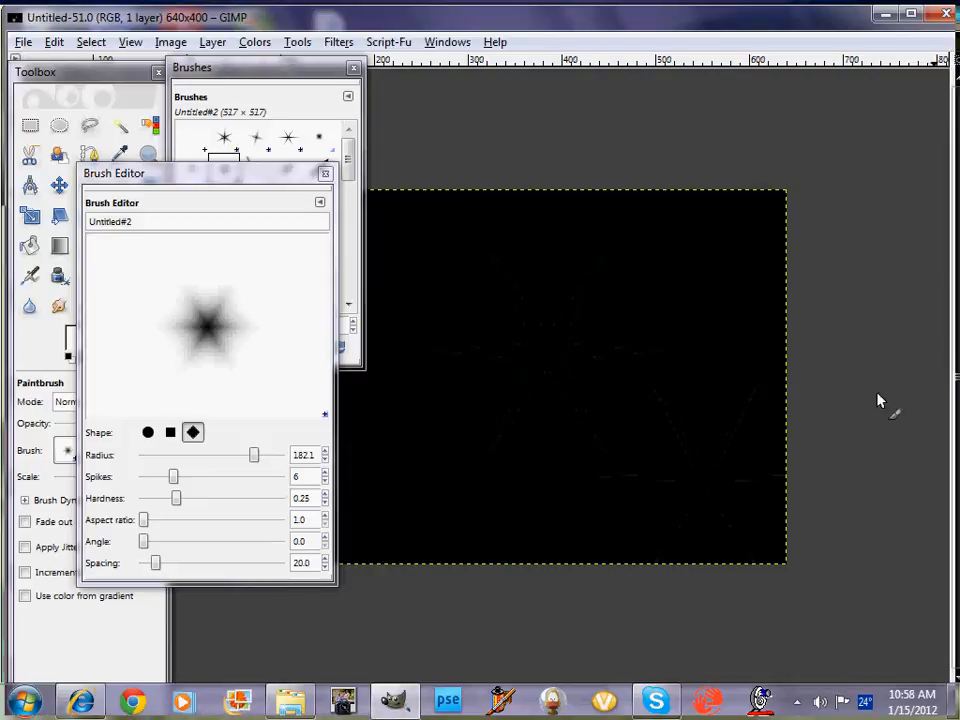
Set the brush's aspect ratio to 20.0, stamp and undo one test star, and set the angle to 78.9
{"action": "left_click_drag", "start_coordinate": [146, 527], "coordinate": [283, 530]}
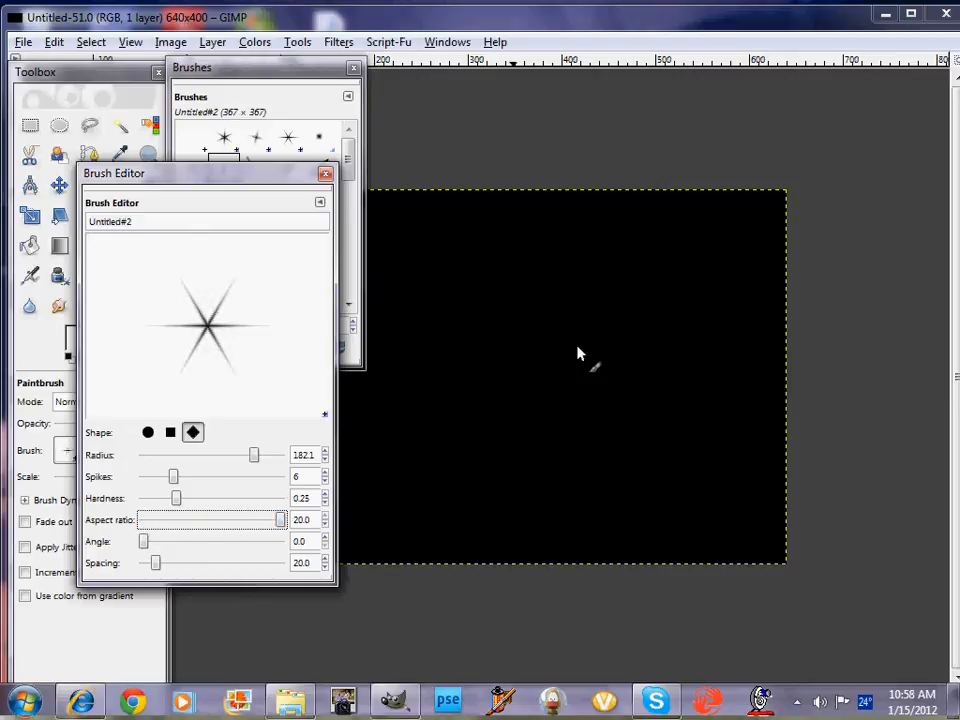
{"action": "left_click", "coordinate": [597, 322]}
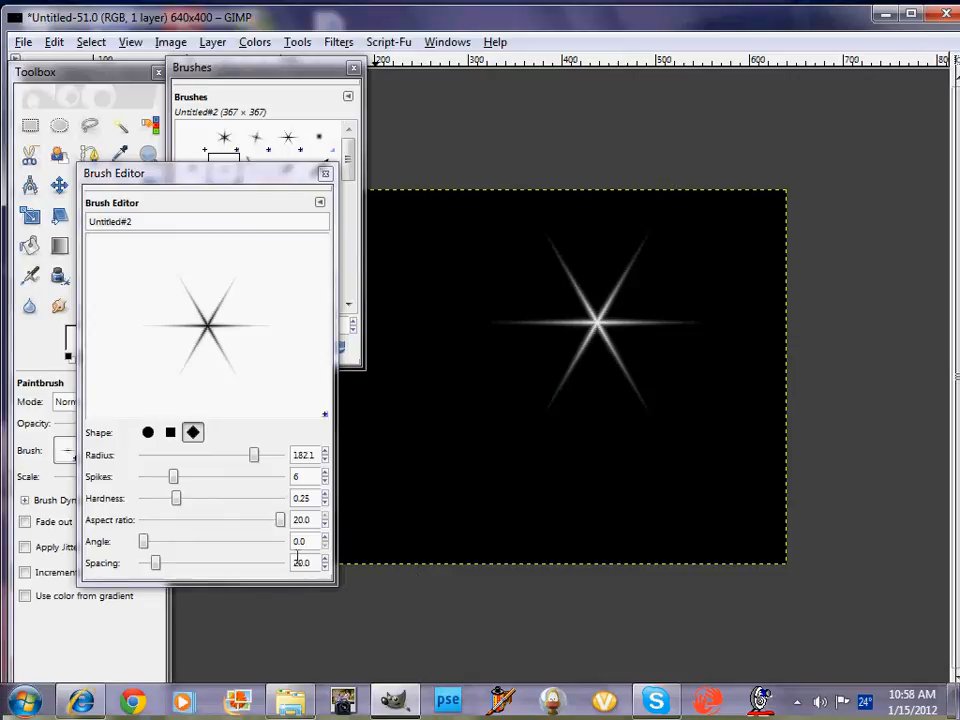
{"action": "key", "text": "ctrl+z"}
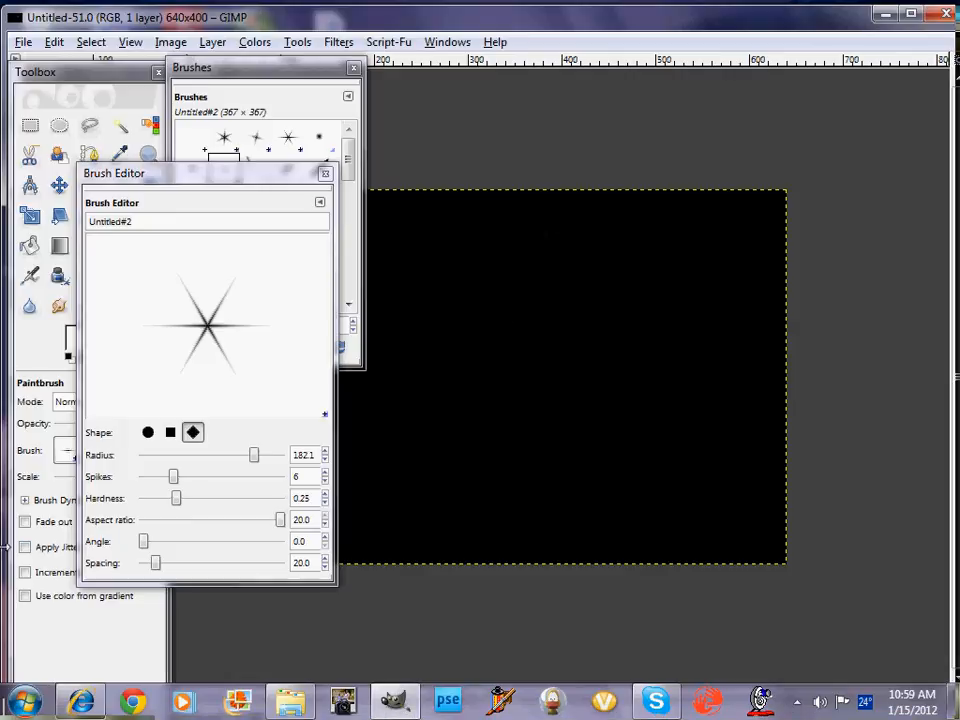
{"action": "left_click", "coordinate": [144, 543]}
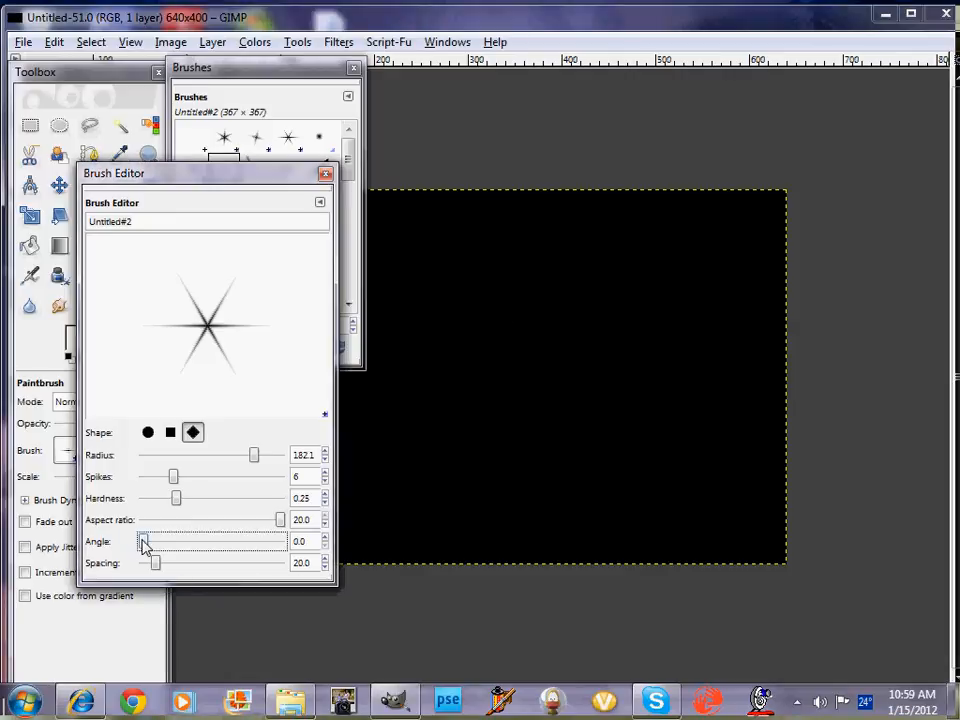
{"action": "mouse_move", "coordinate": [144, 543]}
{"action": "left_mouse_down"}
{"action": "mouse_move", "coordinate": [285, 546]}
{"action": "mouse_move", "coordinate": [180, 553]}
{"action": "mouse_move", "coordinate": [258, 548]}
{"action": "mouse_move", "coordinate": [189, 551]}
{"action": "mouse_move", "coordinate": [234, 551]}
{"action": "mouse_move", "coordinate": [178, 561]}
{"action": "mouse_move", "coordinate": [236, 559]}
{"action": "mouse_move", "coordinate": [197, 566]}
{"action": "mouse_move", "coordinate": [216, 549]}
{"action": "mouse_move", "coordinate": [204, 566]}
{"action": "left_mouse_up"}
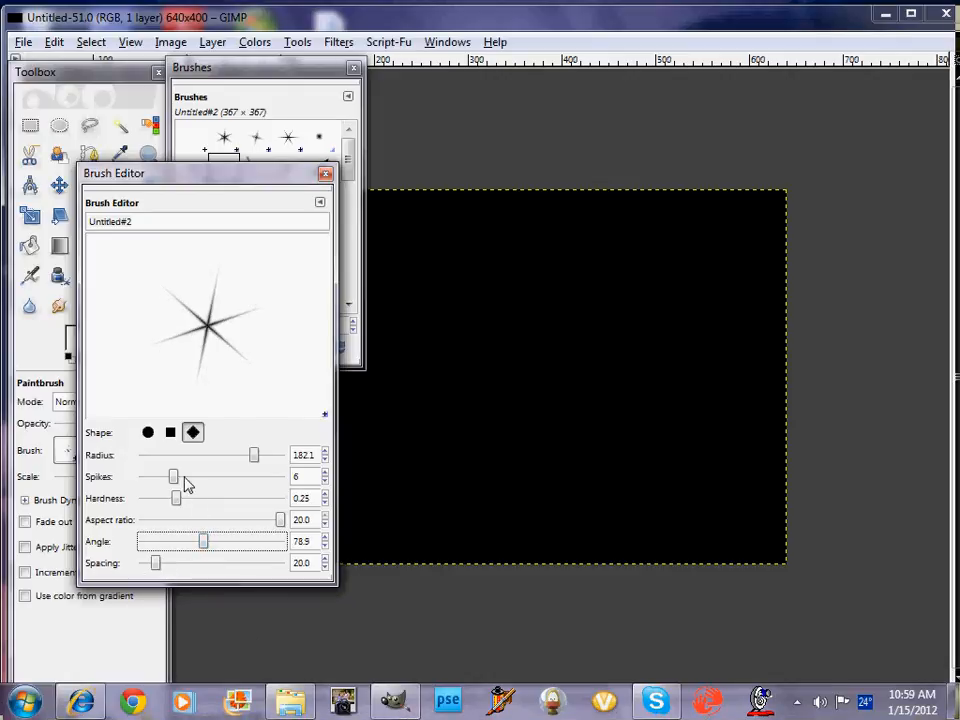
Rename the brush as Sparkle Tutorial and close the brush editor
{"action": "mouse_move", "coordinate": [176, 186]}
{"action": "left_mouse_down"}
{"action": "mouse_move", "coordinate": [369, 274]}
{"action": "mouse_move", "coordinate": [585, 249]}
{"action": "mouse_move", "coordinate": [480, 392]}
{"action": "mouse_move", "coordinate": [206, 349]}
{"action": "mouse_move", "coordinate": [206, 394]}
{"action": "mouse_move", "coordinate": [101, 313]}
{"action": "mouse_move", "coordinate": [111, 313]}
{"action": "left_mouse_up"}
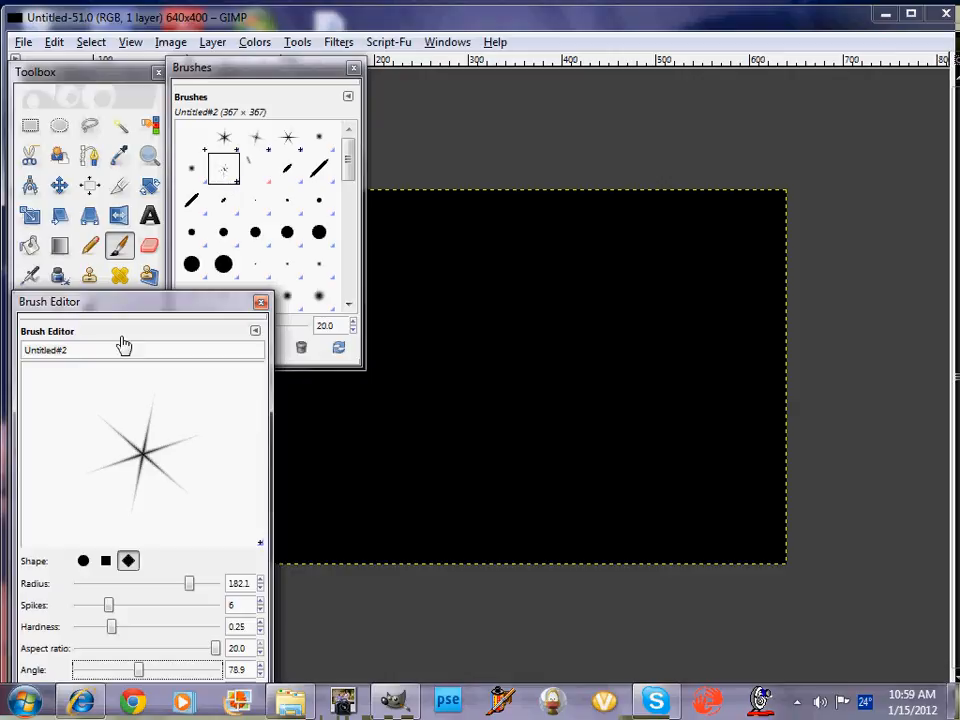
{"action": "left_click_drag", "start_coordinate": [84, 350], "coordinate": [5, 341]}
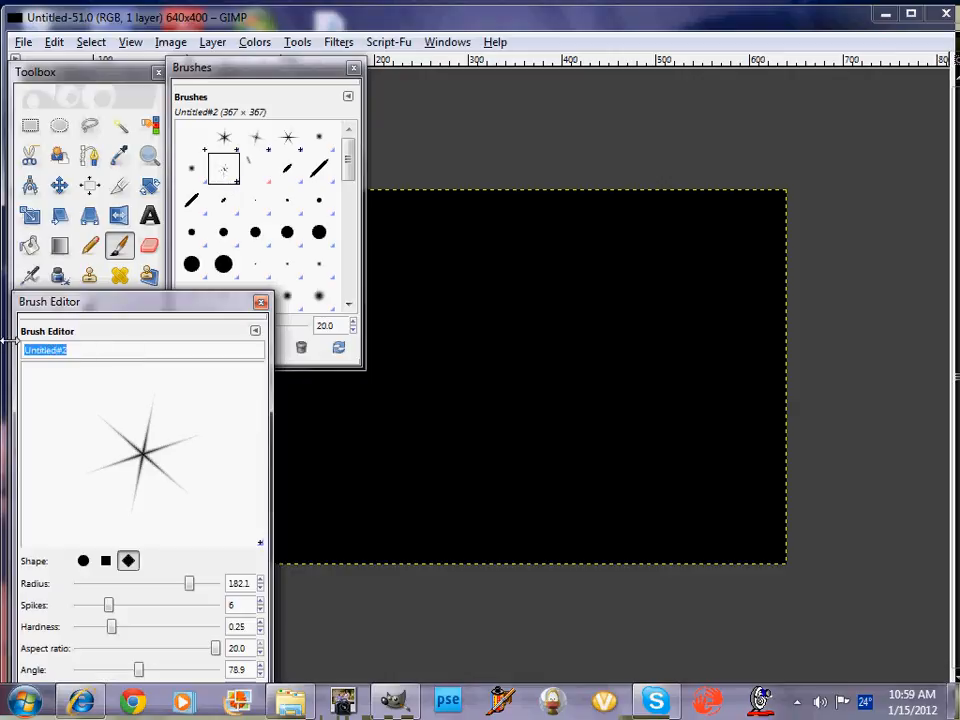
{"action": "type", "text": "s"}
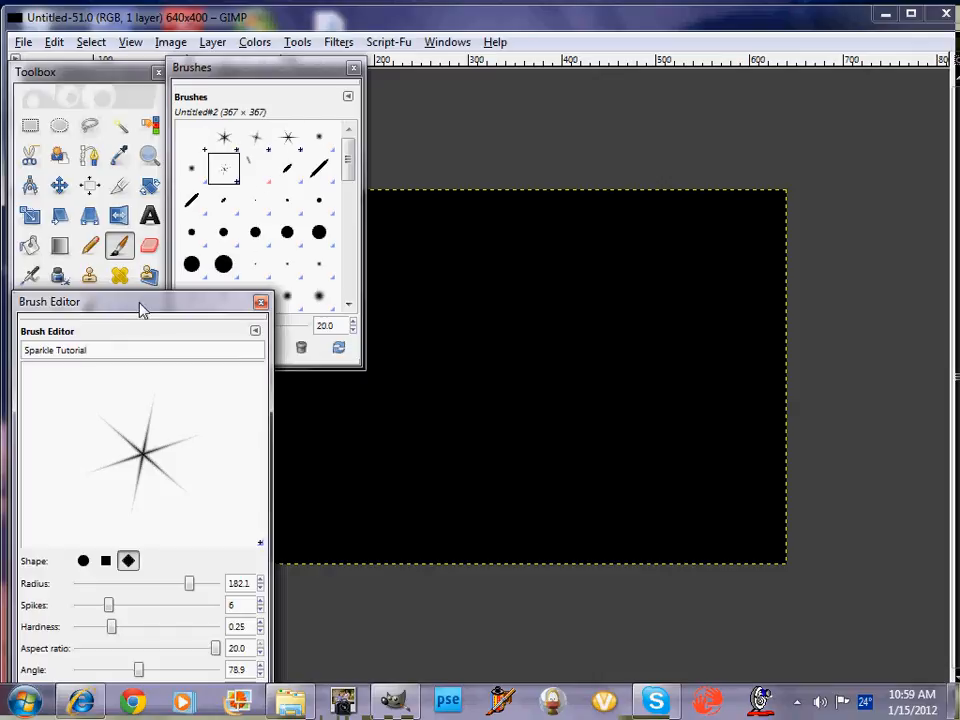
{"action": "mouse_move", "coordinate": [197, 306]}
{"action": "left_mouse_down"}
{"action": "mouse_move", "coordinate": [489, 379]}
{"action": "mouse_move", "coordinate": [574, 279]}
{"action": "mouse_move", "coordinate": [555, 306]}
{"action": "mouse_move", "coordinate": [326, 314]}
{"action": "mouse_move", "coordinate": [187, 280]}
{"action": "left_mouse_up"}
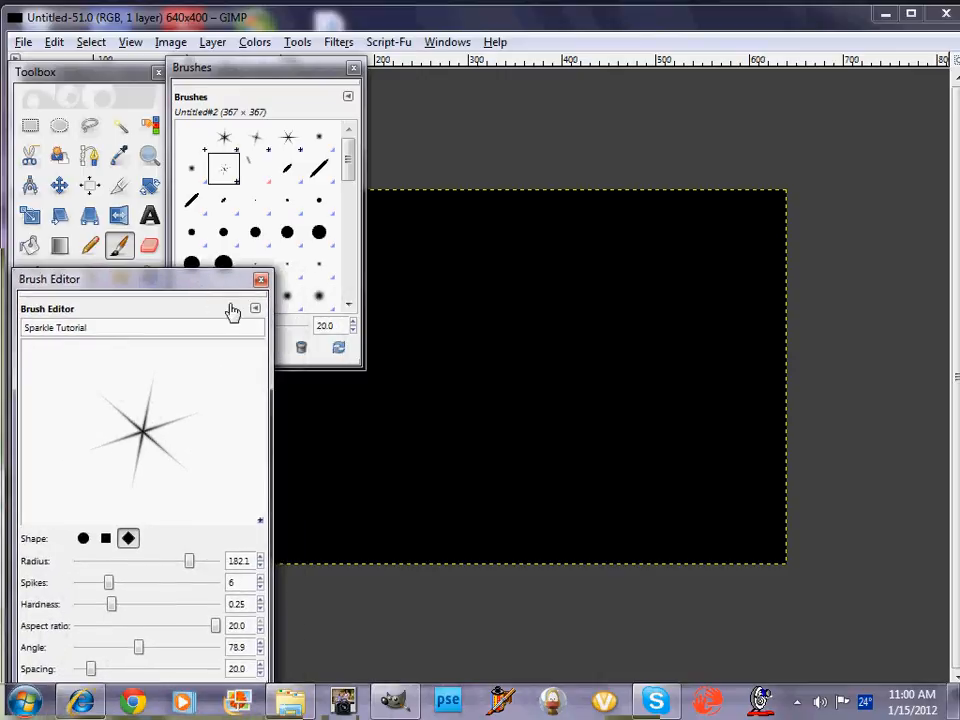
{"action": "left_click", "coordinate": [260, 281]}
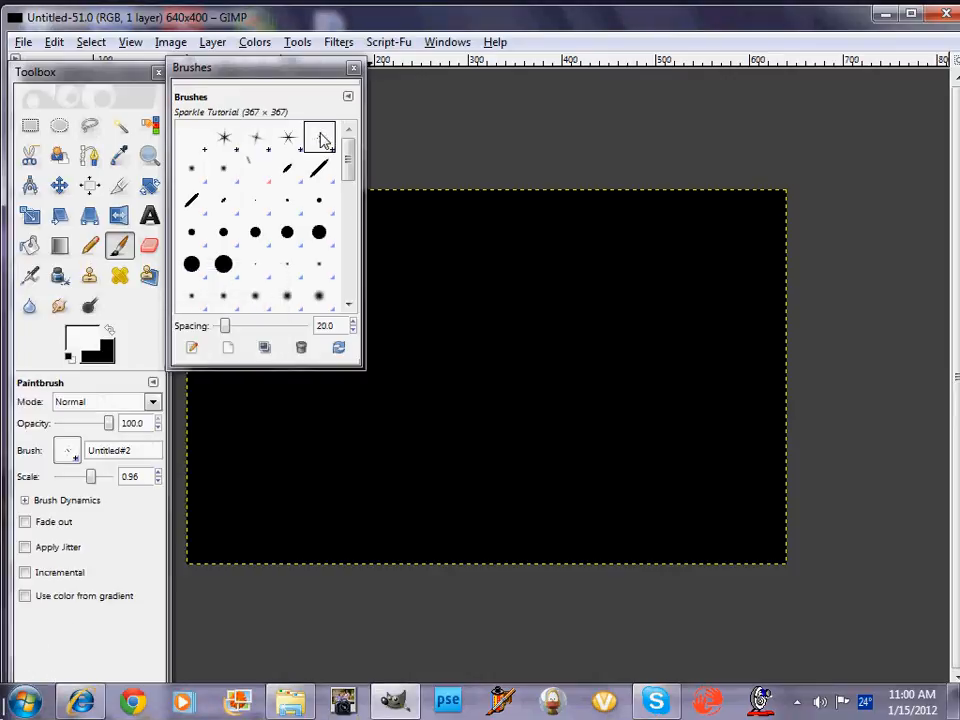
Test the Sparkle Tutorial brush with white dabs at several paintbrush scales, ending with a scale of 0.14
{"action": "left_click", "coordinate": [563, 403]}
{"action": "key", "text": "ctrl+z"}
{"action": "left_click", "coordinate": [325, 530]}
{"action": "mouse_move", "coordinate": [91, 477]}
{"action": "left_mouse_down"}
{"action": "mouse_move", "coordinate": [105, 478]}
{"action": "mouse_move", "coordinate": [64, 480]}
{"action": "mouse_move", "coordinate": [86, 479]}
{"action": "left_mouse_up"}
{"action": "left_click", "coordinate": [533, 424]}
{"action": "left_click", "coordinate": [403, 405]}
{"action": "left_click", "coordinate": [415, 373]}
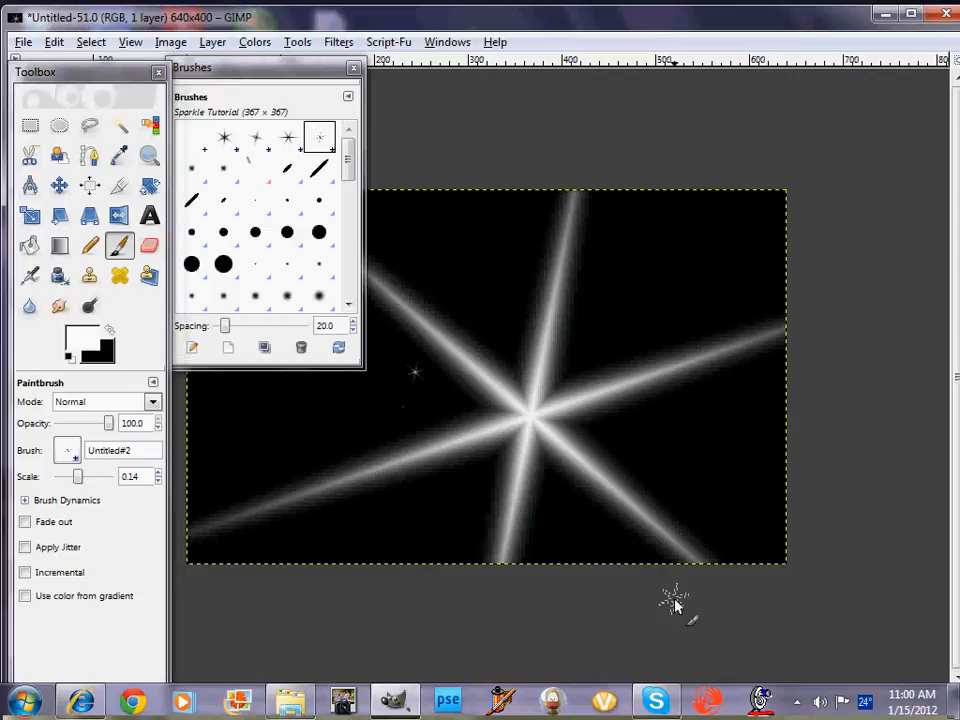
Undo all test dabs on the black canvas and close the Brushes dialog
{"action": "key", "text": "ctrl+z"}
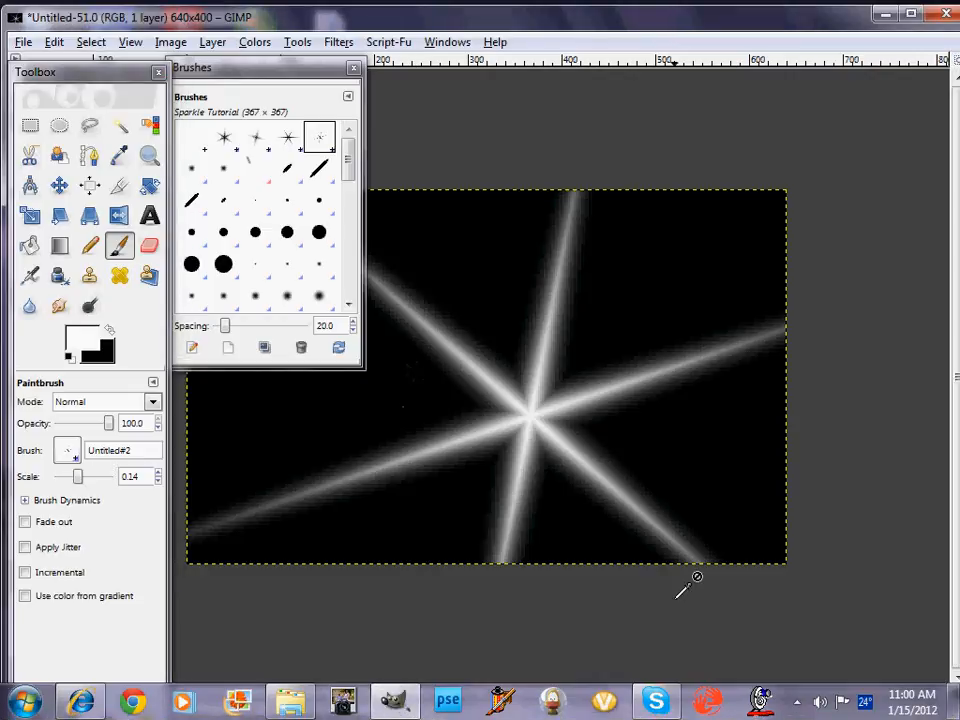
{"action": "key", "text": "ctrl+z"}
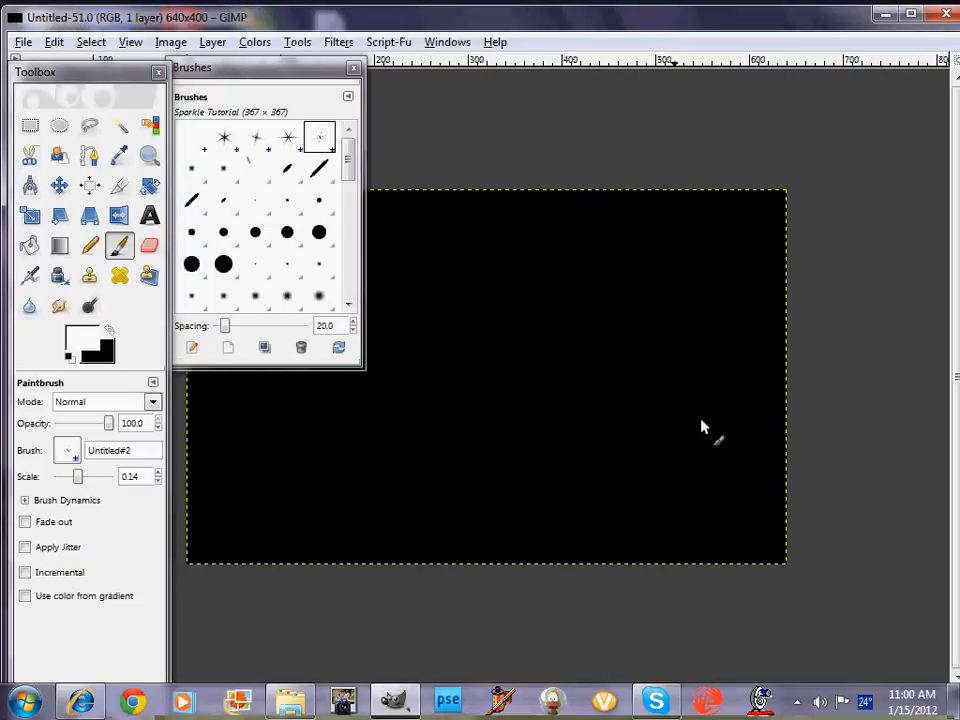
{"action": "mouse_move", "coordinate": [294, 77]}
{"action": "left_mouse_down"}
{"action": "mouse_move", "coordinate": [275, 66]}
{"action": "mouse_move", "coordinate": [510, 96]}
{"action": "left_mouse_up"}
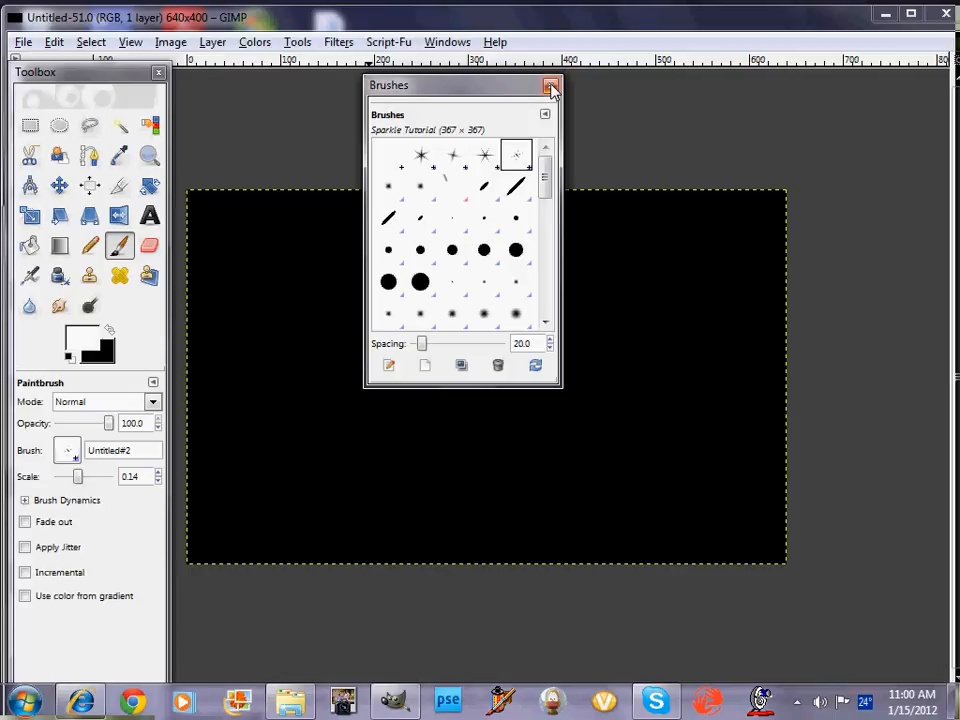
{"action": "left_click", "coordinate": [551, 88]}
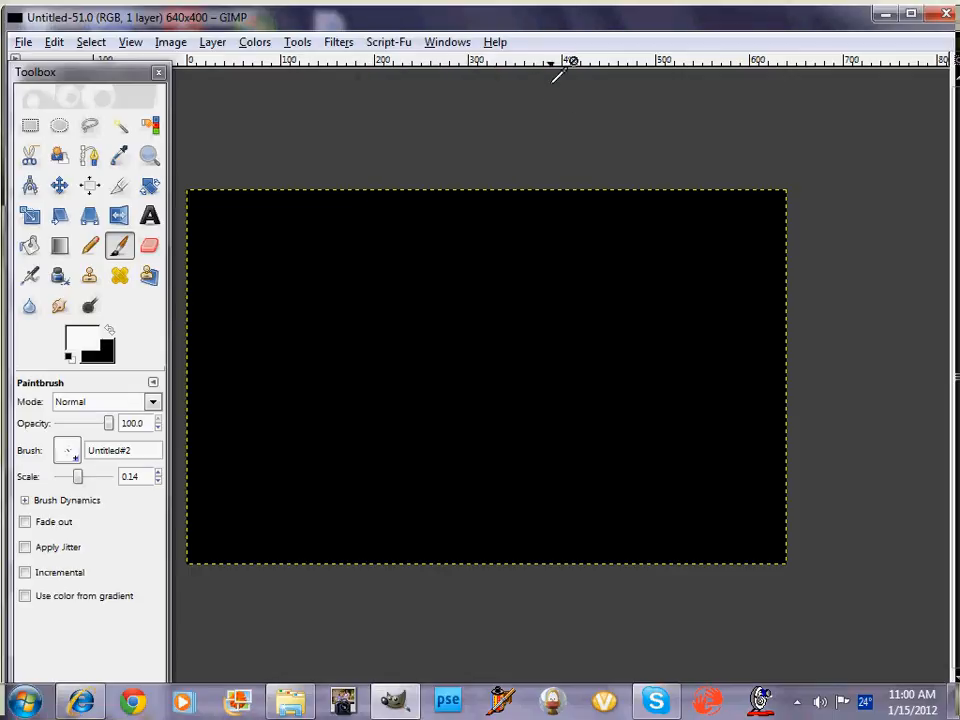